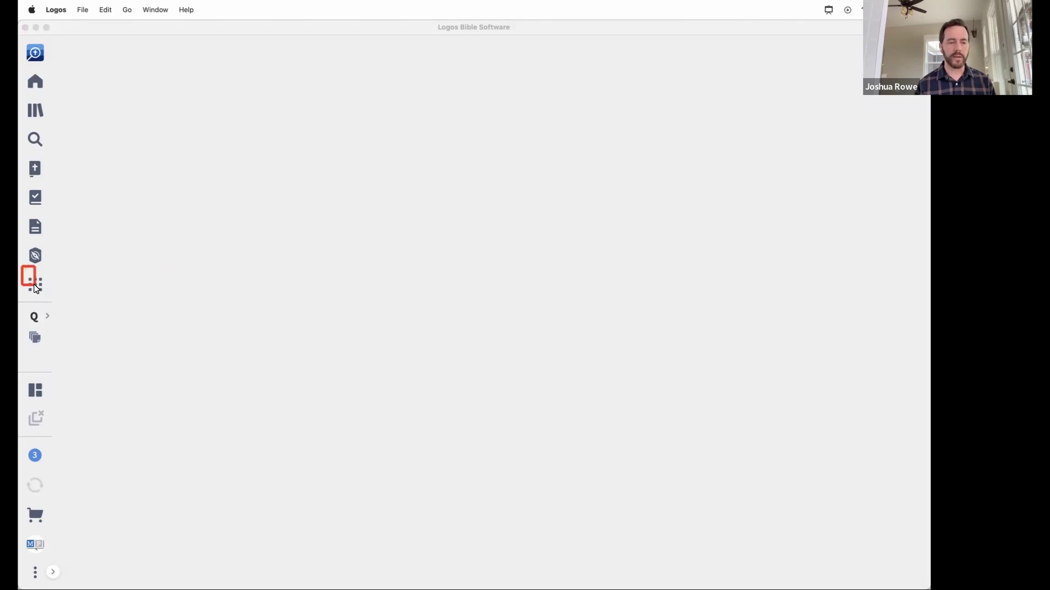
- Mark the Tools apps-grid icon in the left sidebar
{"action": "left_click_drag", "start_coordinate": [36, 287], "coordinate": [48, 296]}
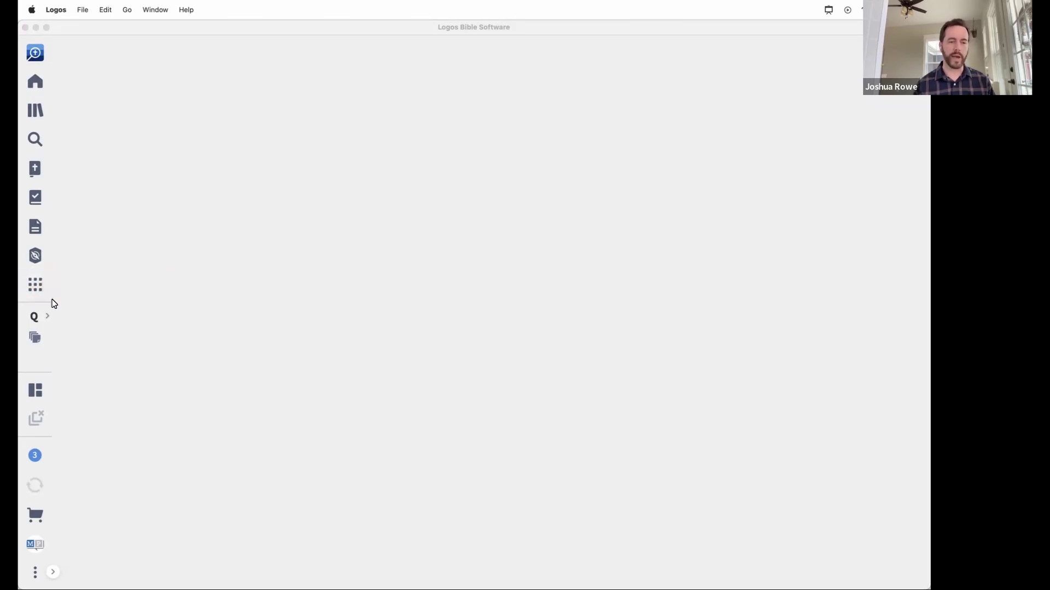
- Search the Apps panel for 'expl' and launch Bible Books Explorer from Interactive Media
{"action": "left_click", "coordinate": [43, 290]}
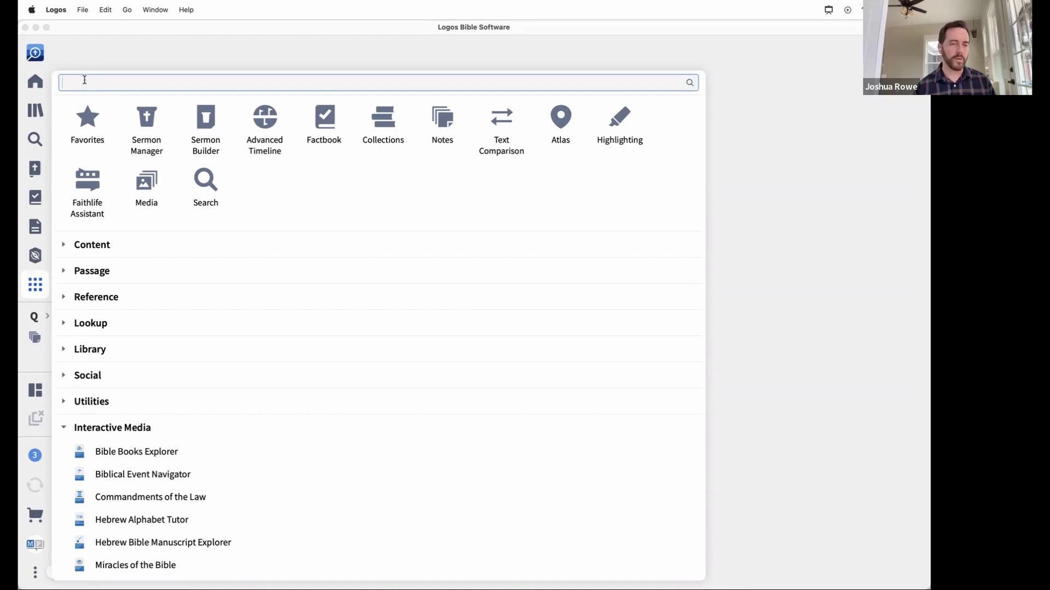
{"action": "type", "text": "expl"}
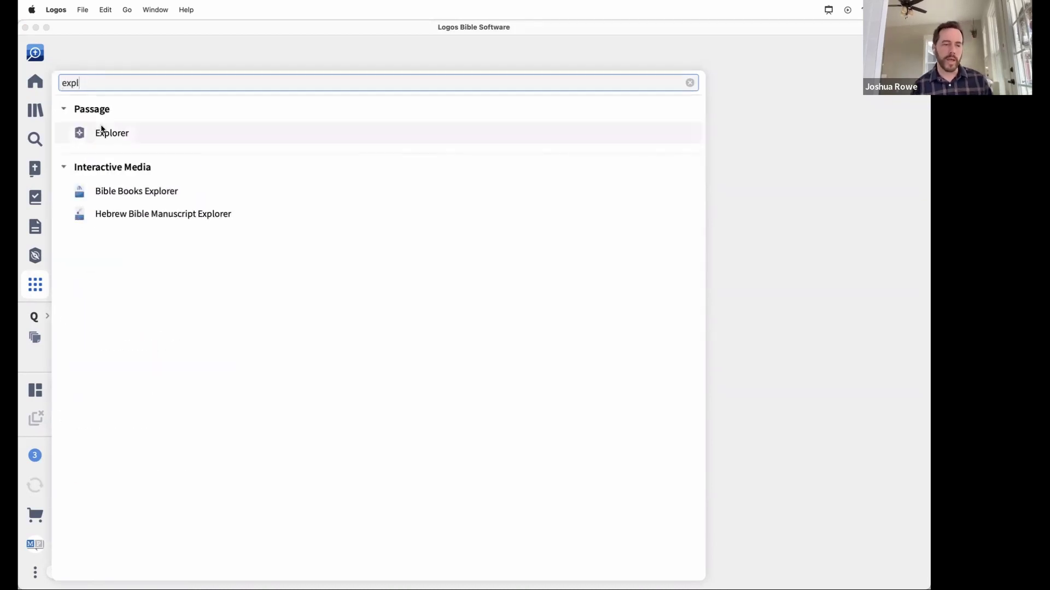
{"action": "mouse_move", "coordinate": [114, 191]}
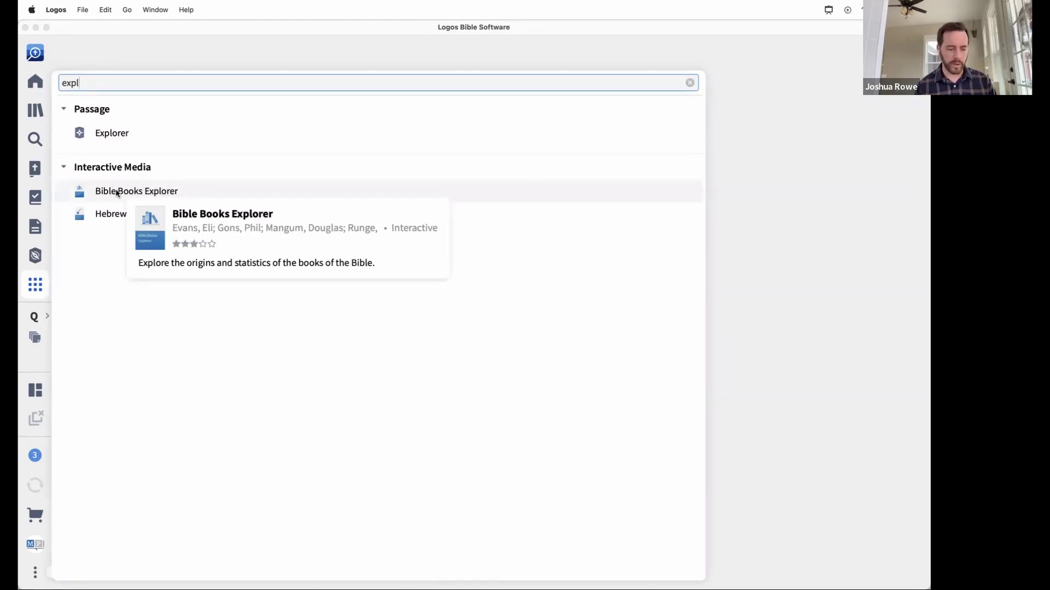
{"action": "left_click", "coordinate": [114, 192]}
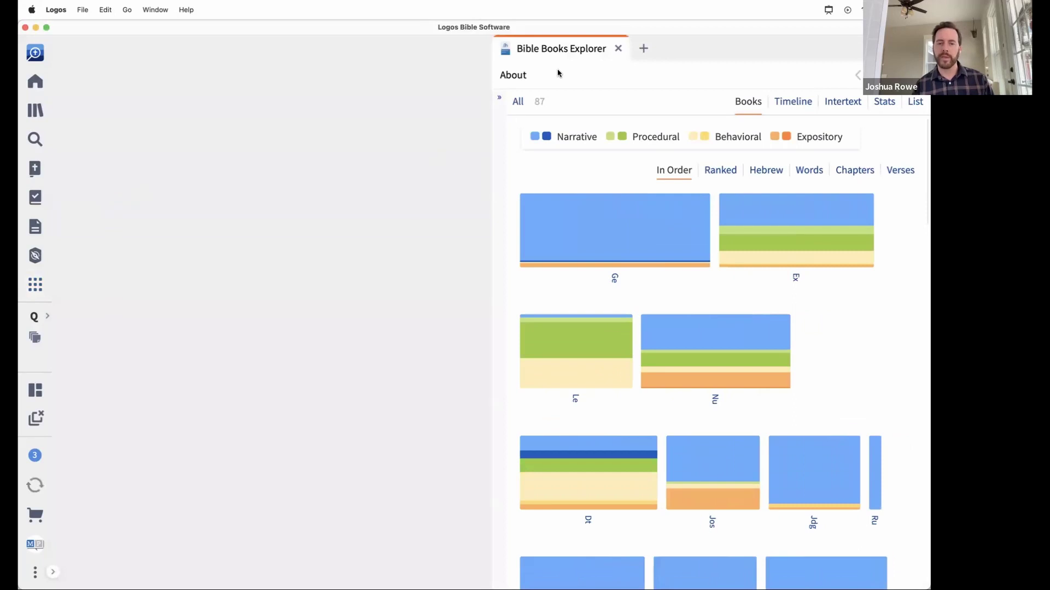
- Expand Bible Books Explorer to fill the window and highlight the Timeline tab
{"action": "left_click_drag", "start_coordinate": [566, 51], "coordinate": [390, 58]}
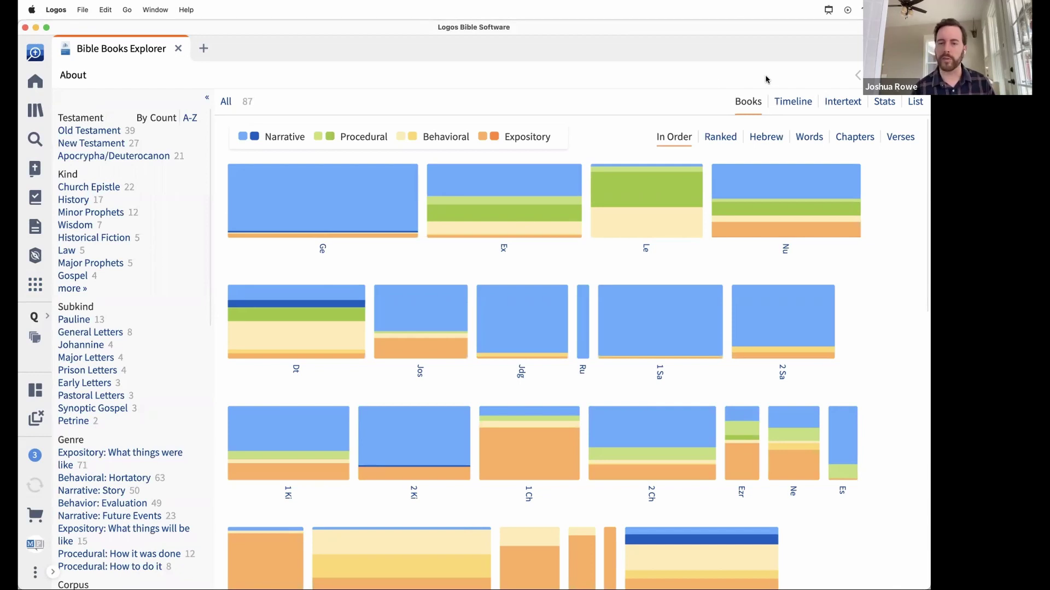
{"action": "left_click_drag", "start_coordinate": [770, 85], "coordinate": [816, 115]}
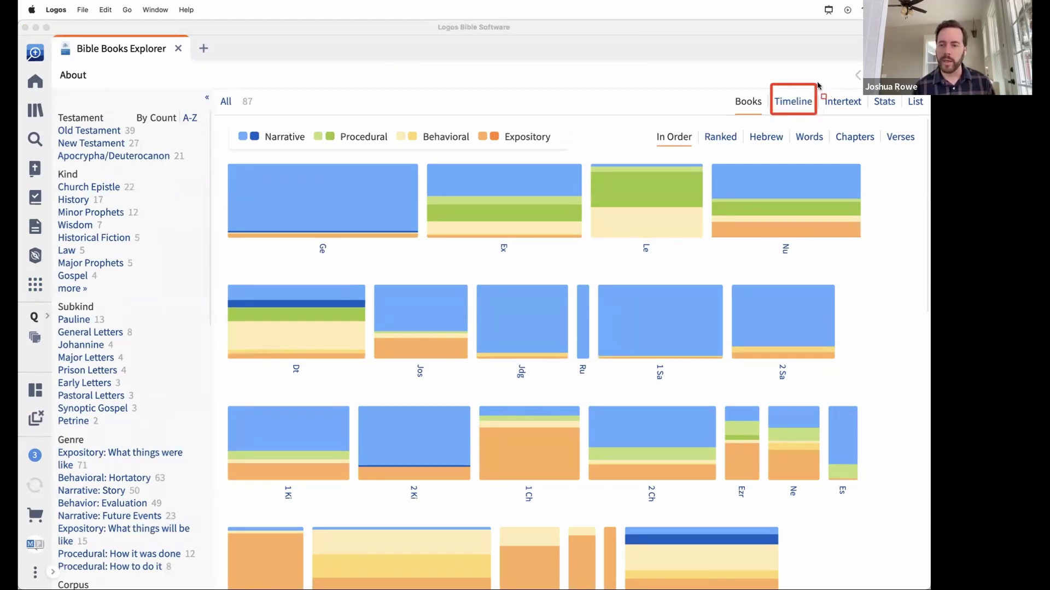
{"action": "left_click_drag", "start_coordinate": [818, 83], "coordinate": [865, 117]}
{"action": "left_click", "coordinate": [750, 71]}
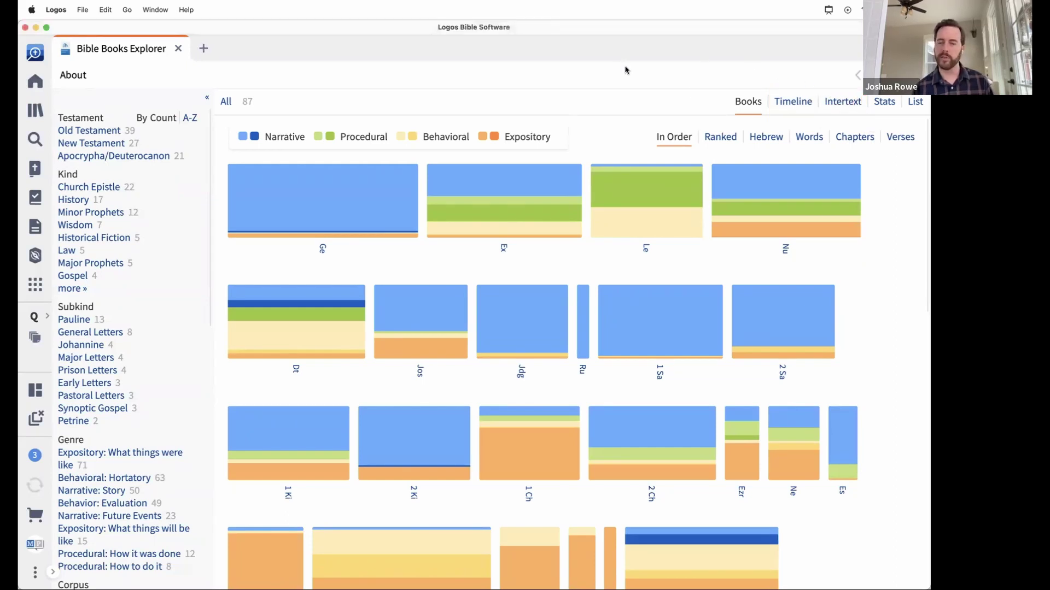
{"action": "left_click", "coordinate": [781, 104]}
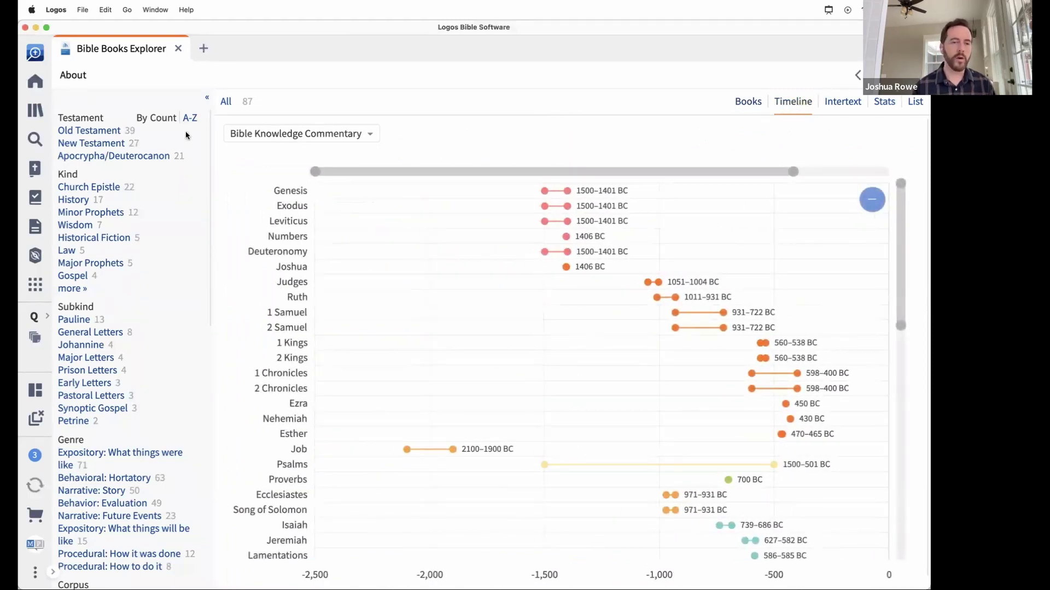
{"action": "mouse_move", "coordinate": [53, 89]}
{"action": "left_mouse_down"}
{"action": "mouse_move", "coordinate": [128, 158]}
{"action": "mouse_move", "coordinate": [219, 579]}
{"action": "left_mouse_up"}
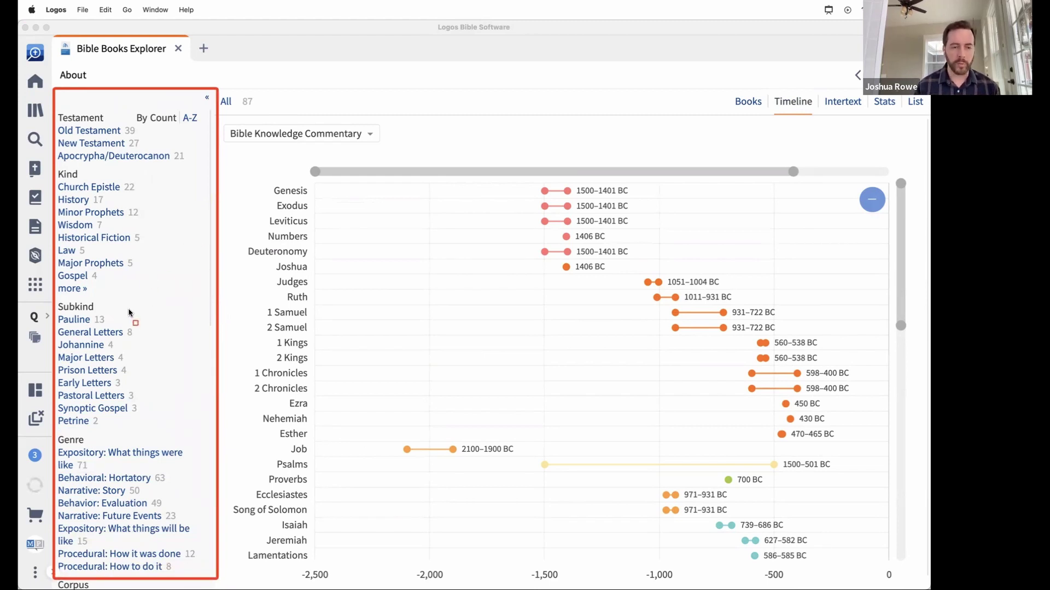
{"action": "mouse_move", "coordinate": [130, 310]}
{"action": "left_mouse_down"}
{"action": "mouse_move", "coordinate": [107, 328]}
{"action": "mouse_move", "coordinate": [57, 330]}
{"action": "left_mouse_up"}
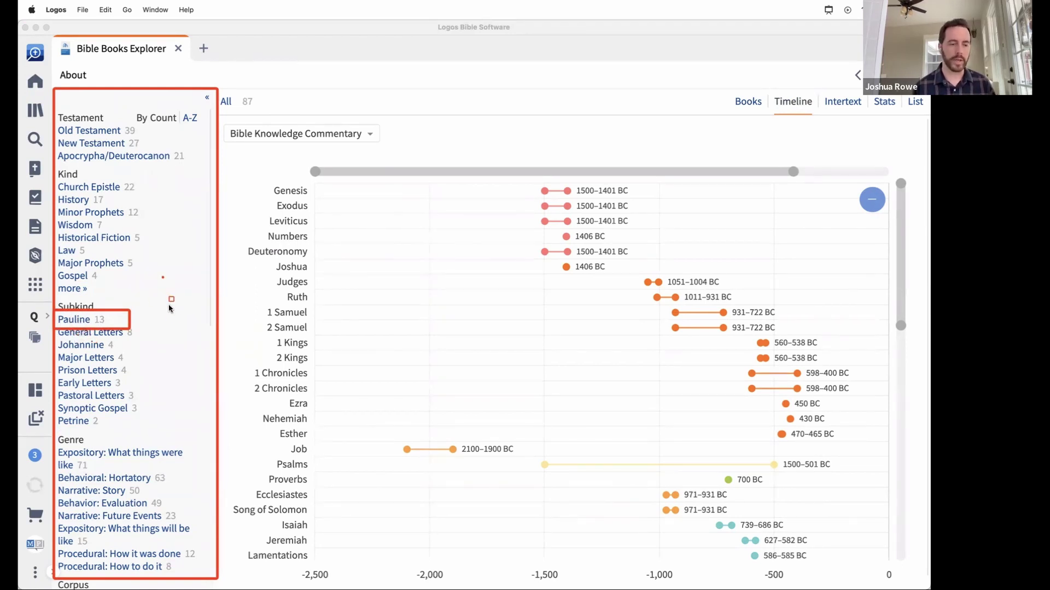
{"action": "key", "text": "Escape"}
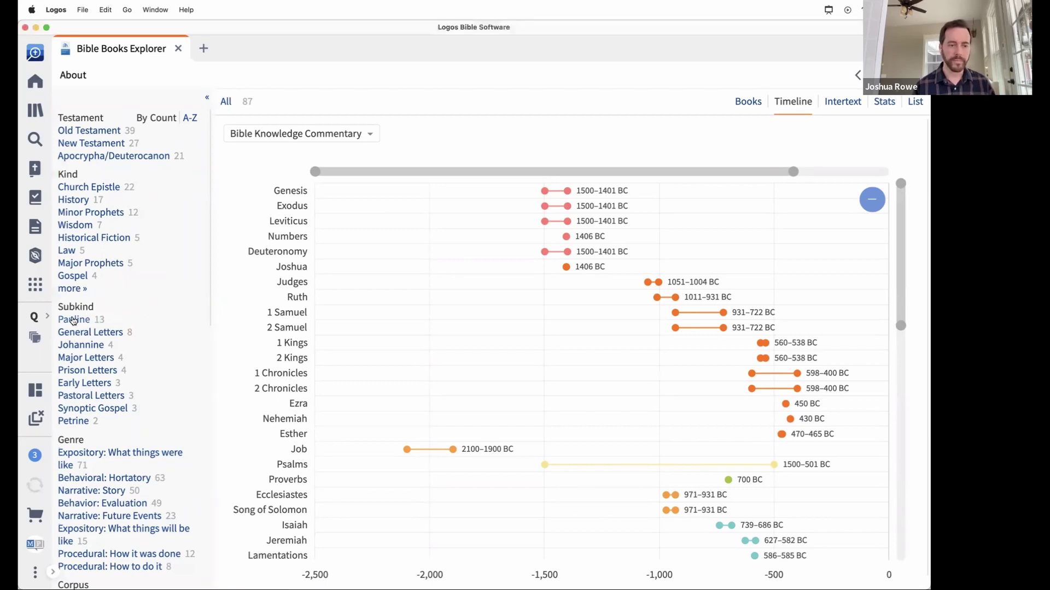
- Filter the timeline to the 13 Pauline letters and mark dates such as Romans AD 57–58
{"action": "left_click", "coordinate": [70, 320]}
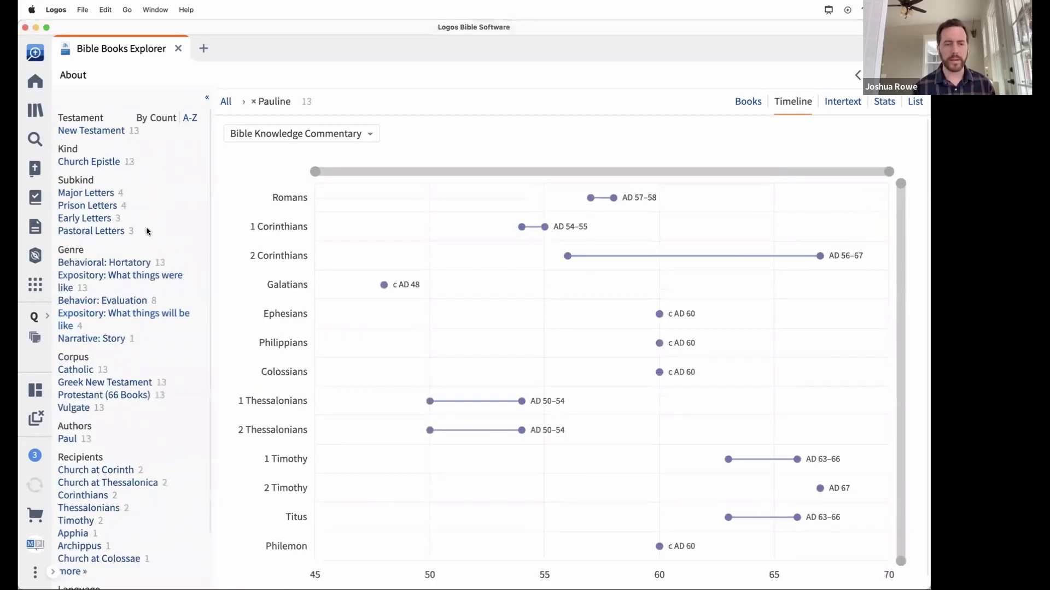
{"action": "mouse_move", "coordinate": [216, 87]}
{"action": "left_mouse_down"}
{"action": "mouse_move", "coordinate": [245, 105]}
{"action": "mouse_move", "coordinate": [362, 115]}
{"action": "left_mouse_up"}
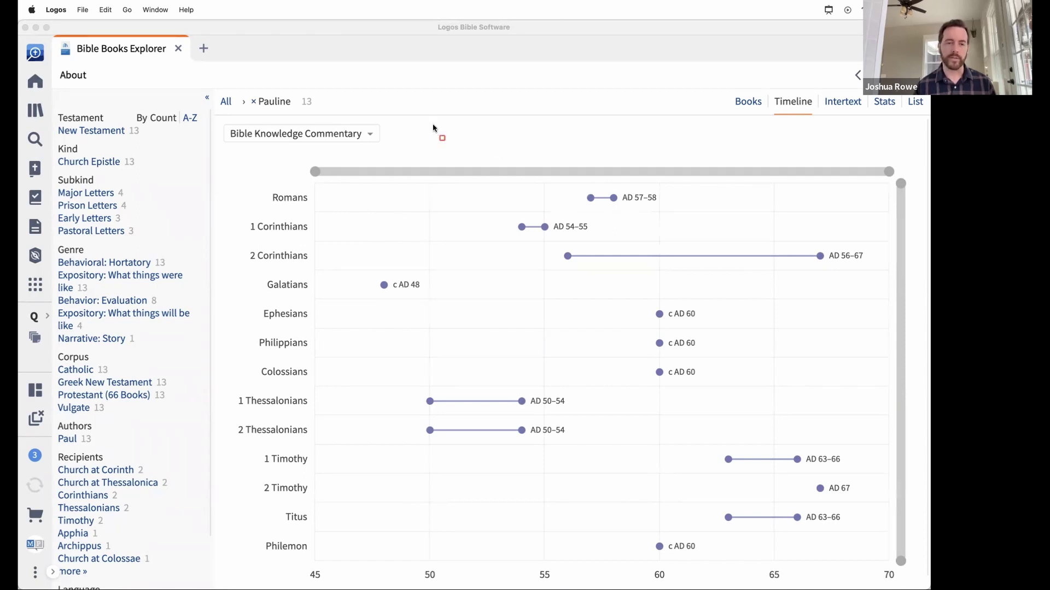
{"action": "mouse_move", "coordinate": [215, 118]}
{"action": "left_mouse_down"}
{"action": "mouse_move", "coordinate": [320, 161]}
{"action": "mouse_move", "coordinate": [401, 152]}
{"action": "left_mouse_up"}
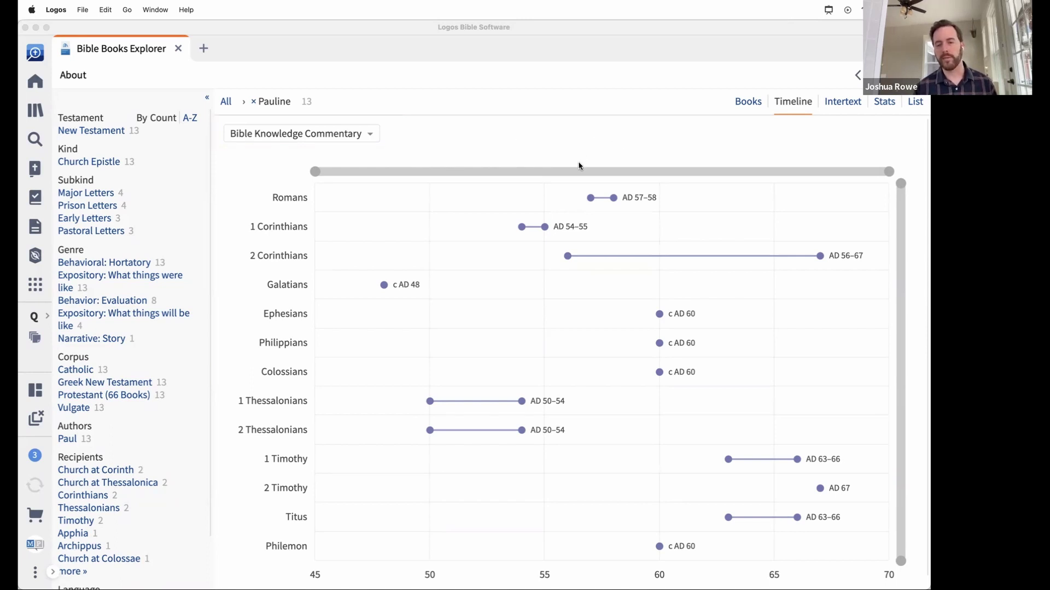
{"action": "mouse_move", "coordinate": [574, 180]}
{"action": "left_mouse_down"}
{"action": "mouse_move", "coordinate": [590, 197]}
{"action": "mouse_move", "coordinate": [666, 217]}
{"action": "left_mouse_up"}
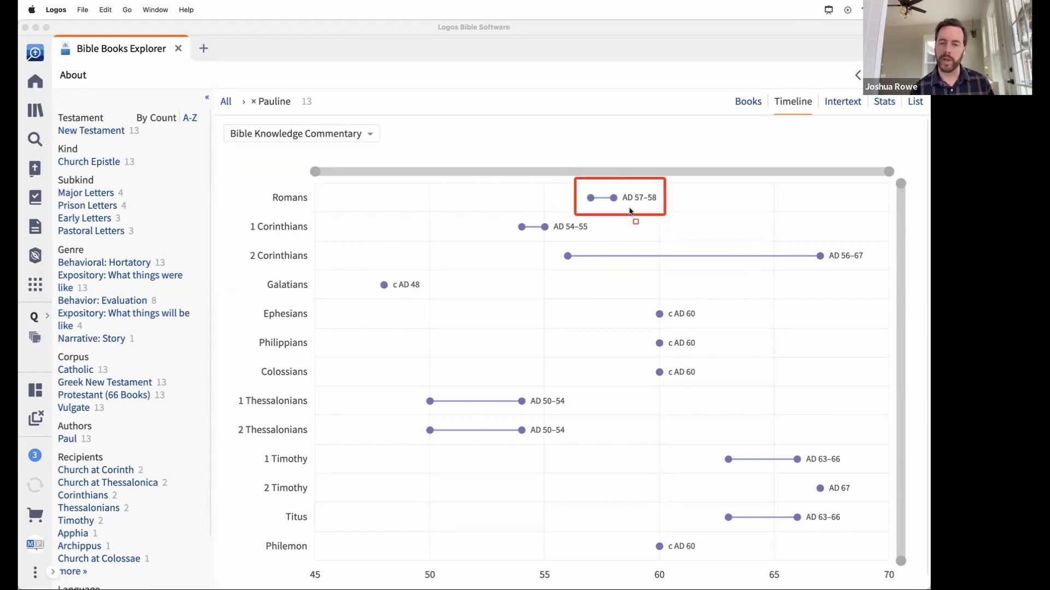
{"action": "key", "text": "Escape"}
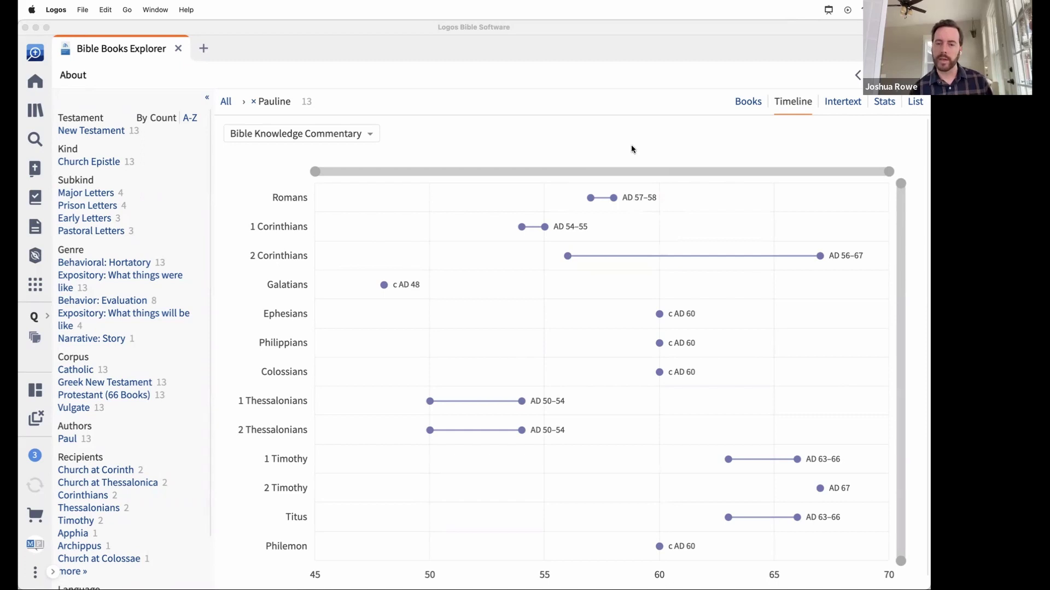
- Open the details for Romans and scroll through them, marking key information
{"action": "left_click", "coordinate": [637, 202]}
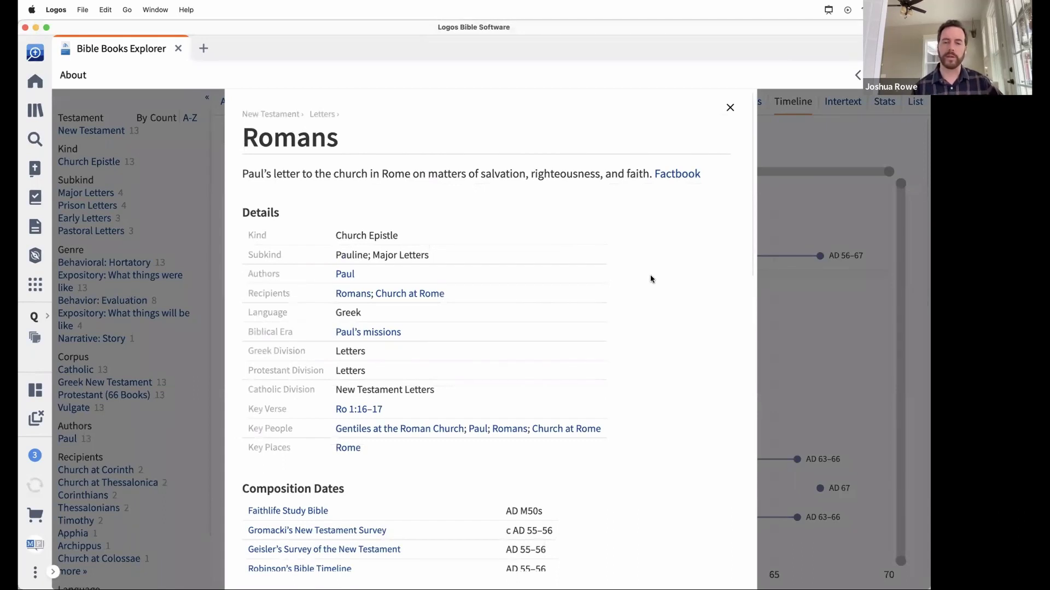
{"action": "scroll", "coordinate": [651, 279], "scroll_direction": "down", "scroll_amount": 1}
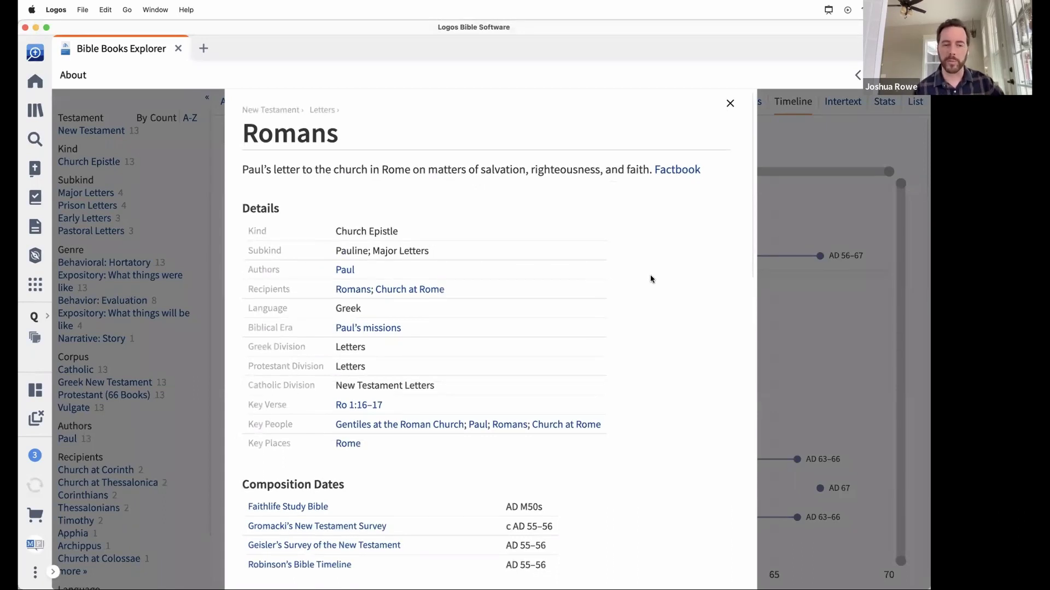
{"action": "scroll", "coordinate": [651, 278], "scroll_direction": "down", "scroll_amount": 3}
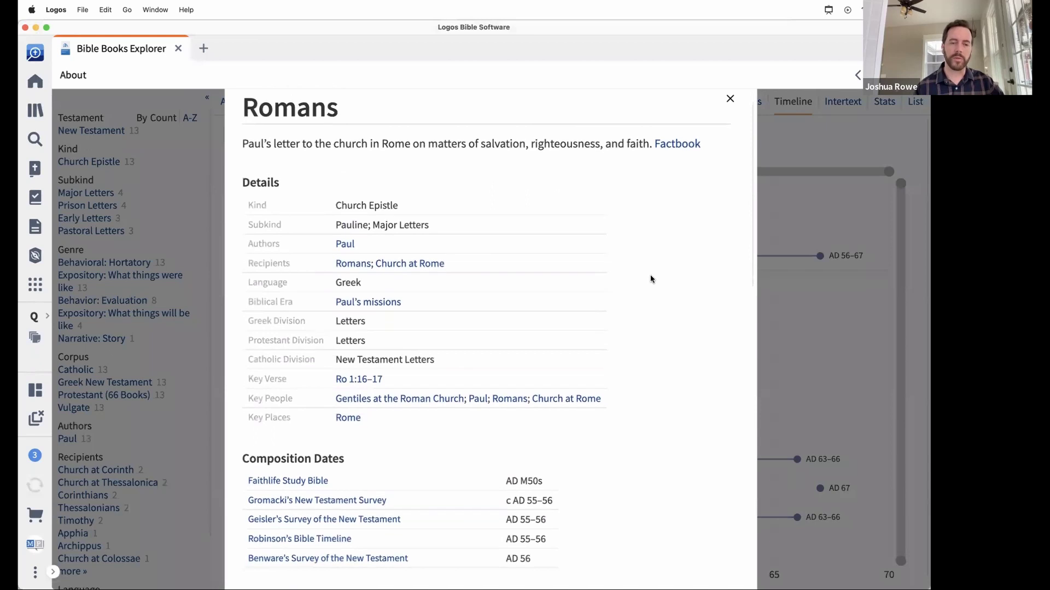
{"action": "scroll", "coordinate": [650, 279], "scroll_direction": "down", "scroll_amount": 2}
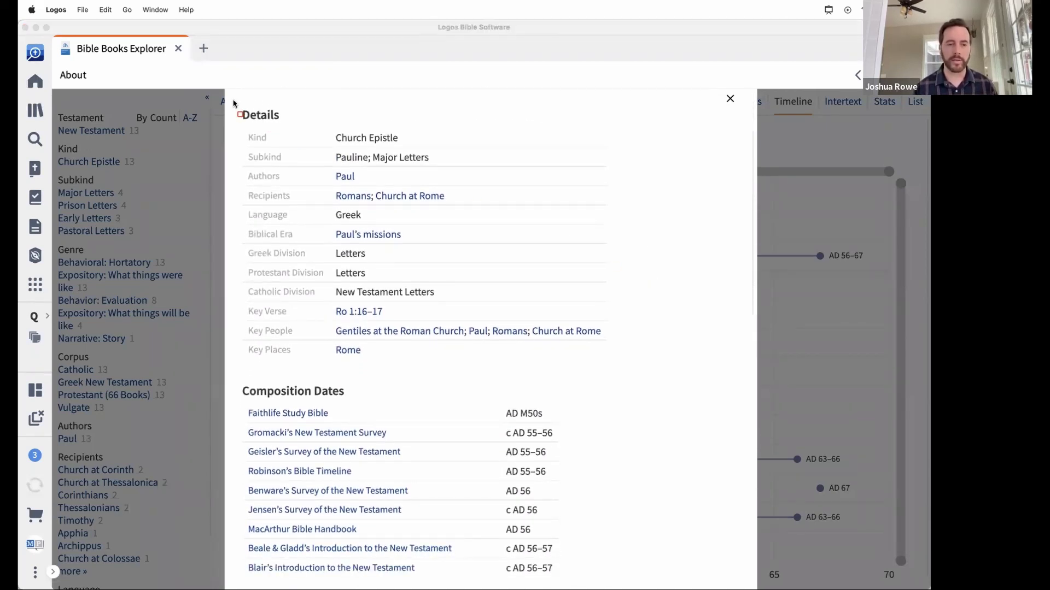
{"action": "mouse_move", "coordinate": [234, 102]}
{"action": "left_mouse_down"}
{"action": "mouse_move", "coordinate": [389, 233]}
{"action": "mouse_move", "coordinate": [605, 356]}
{"action": "mouse_move", "coordinate": [647, 367]}
{"action": "left_mouse_up"}
{"action": "mouse_move", "coordinate": [315, 165]}
{"action": "left_mouse_down"}
{"action": "mouse_move", "coordinate": [336, 181]}
{"action": "mouse_move", "coordinate": [377, 184]}
{"action": "mouse_move", "coordinate": [351, 203]}
{"action": "mouse_move", "coordinate": [457, 206]}
{"action": "left_mouse_up"}
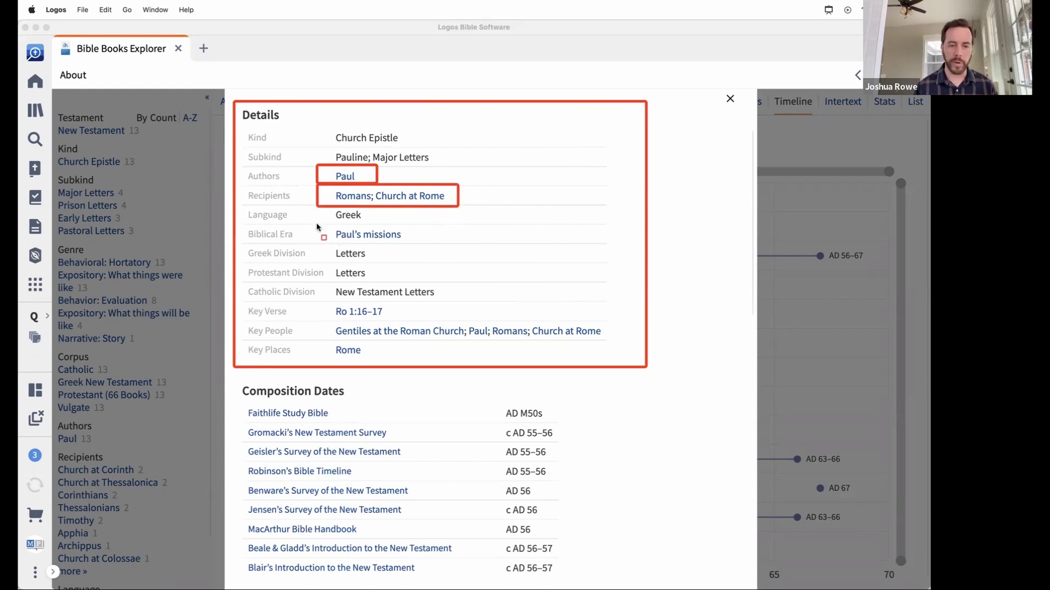
{"action": "key", "text": "Escape"}
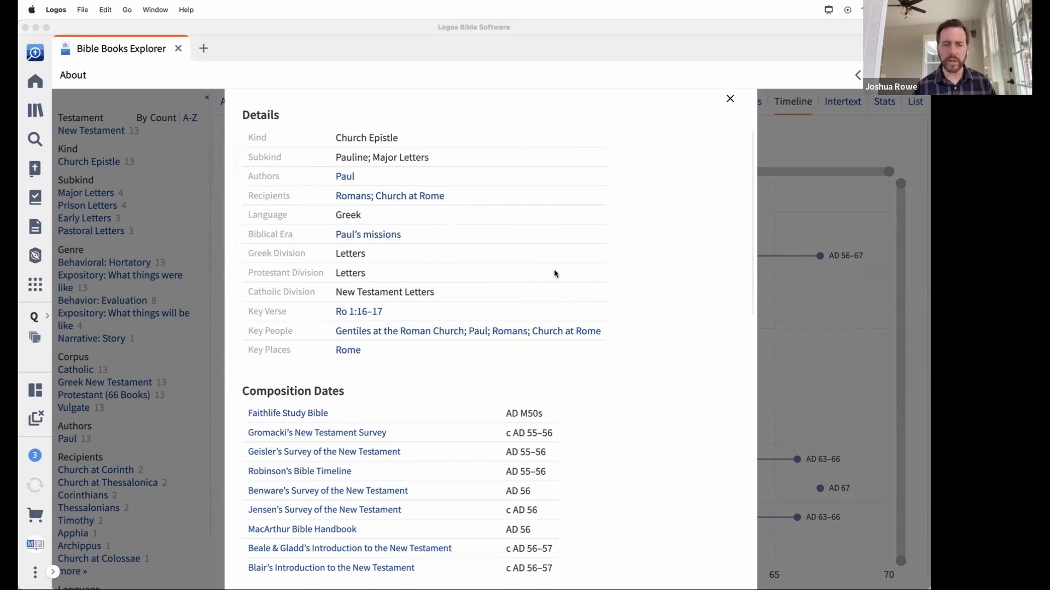
- Scroll to the Composition Dates list and highlight the Faithlife Study Bible's AD M50s date
{"action": "scroll", "coordinate": [629, 266], "scroll_direction": "down", "scroll_amount": 5}
{"action": "scroll", "coordinate": [630, 265], "scroll_direction": "down", "scroll_amount": 5}
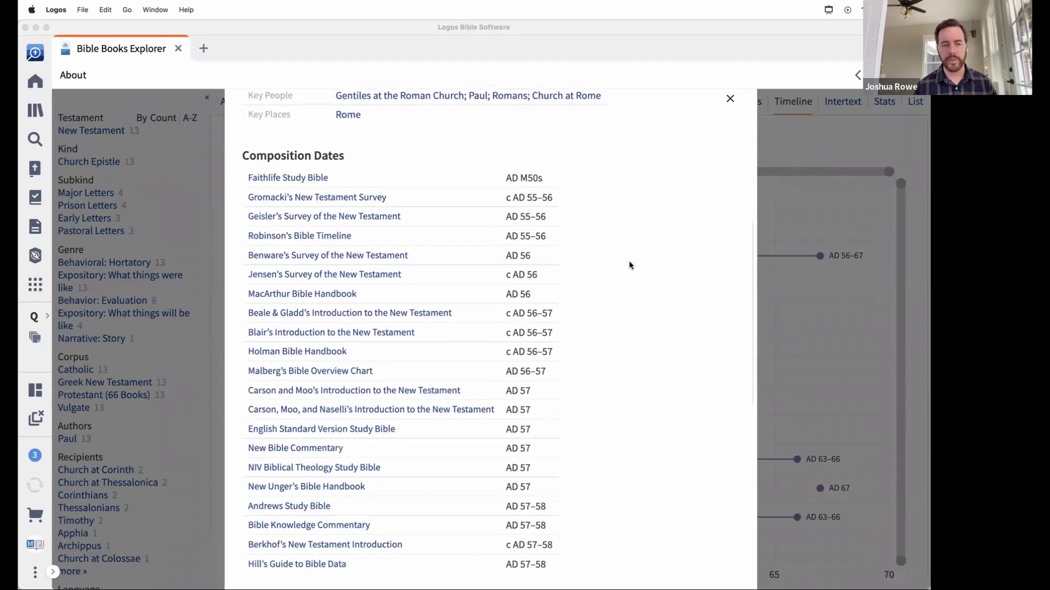
{"action": "scroll", "coordinate": [629, 266], "scroll_direction": "down", "scroll_amount": 1}
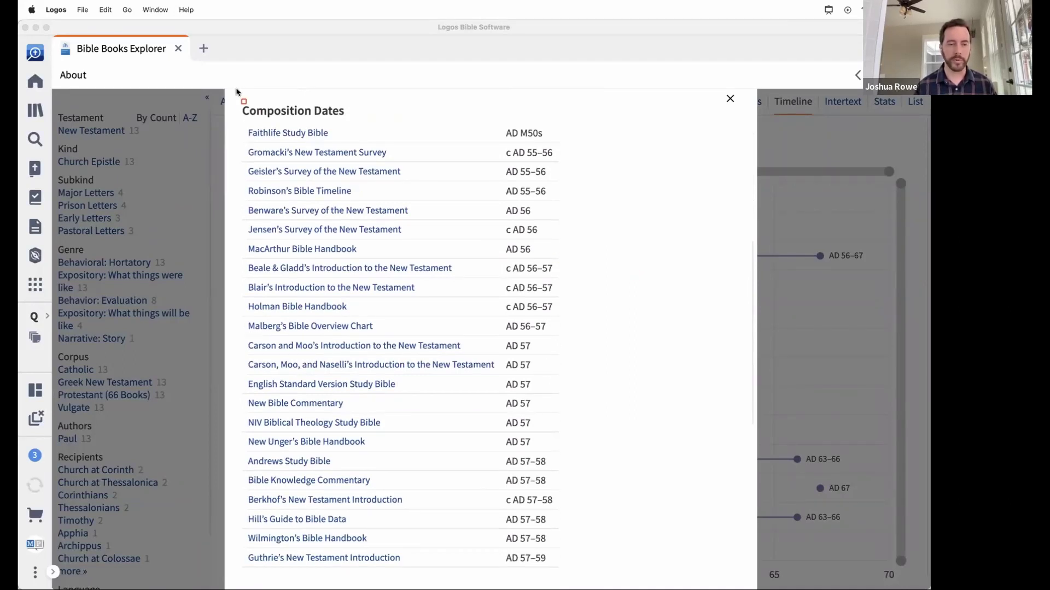
{"action": "mouse_move", "coordinate": [235, 94]}
{"action": "left_mouse_down"}
{"action": "mouse_move", "coordinate": [585, 447]}
{"action": "mouse_move", "coordinate": [589, 572]}
{"action": "left_mouse_up"}
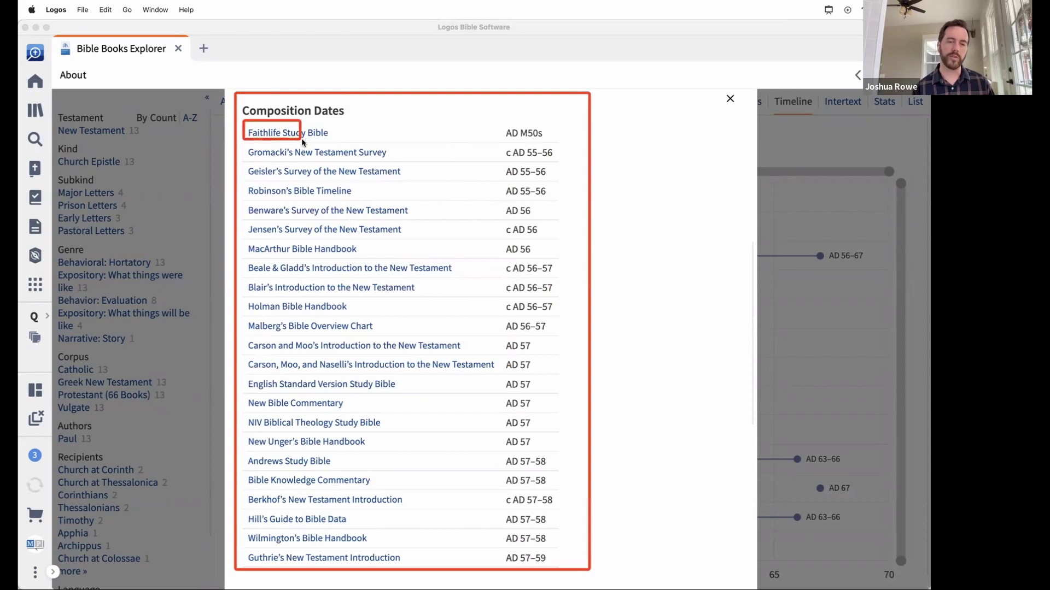
{"action": "left_click_drag", "start_coordinate": [303, 142], "coordinate": [343, 142]}
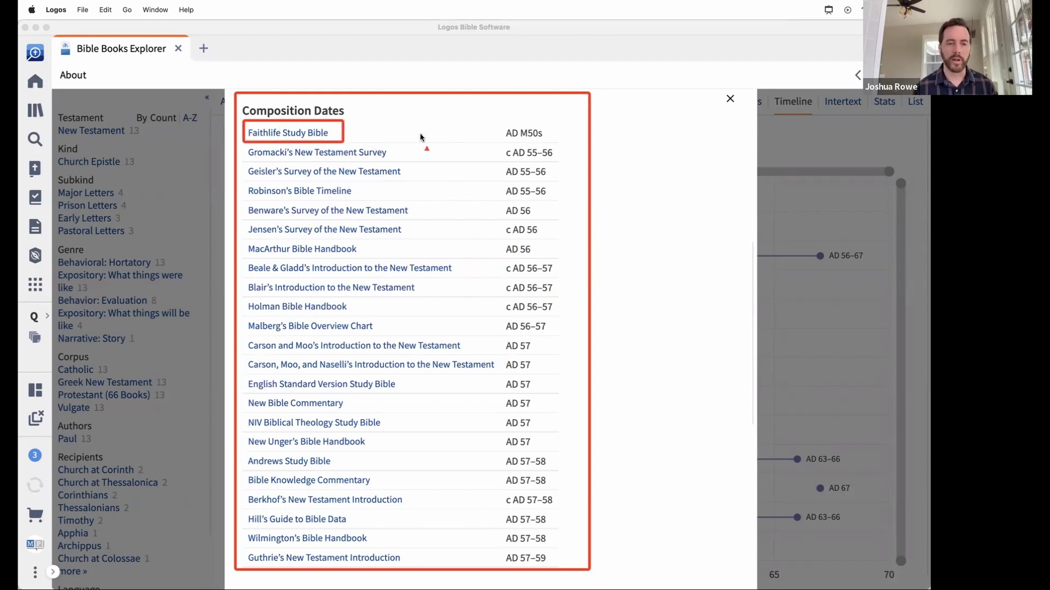
{"action": "left_click_drag", "start_coordinate": [422, 134], "coordinate": [348, 135]}
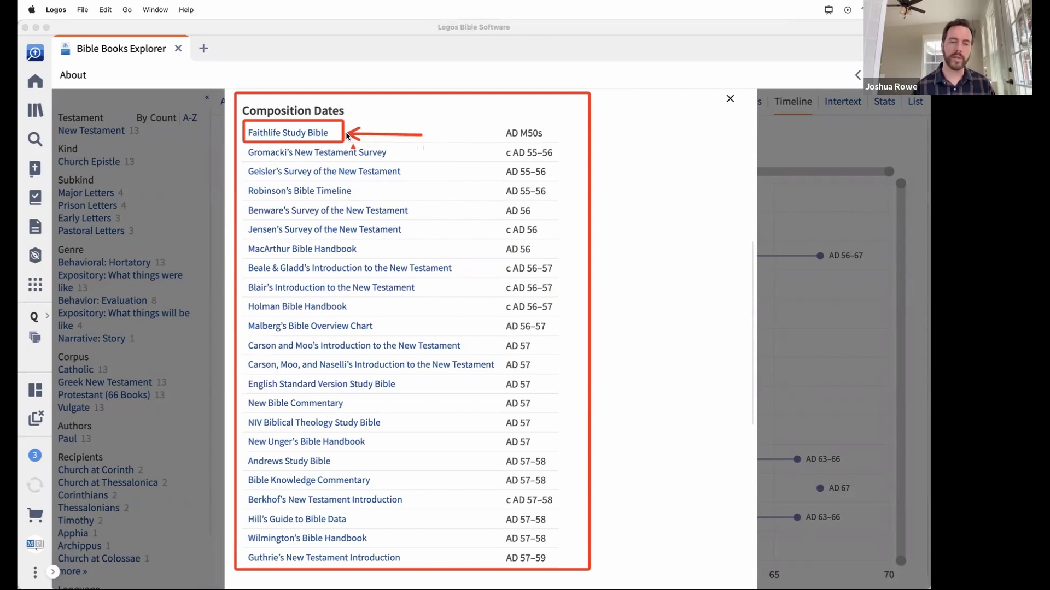
{"action": "key", "text": "Escape"}
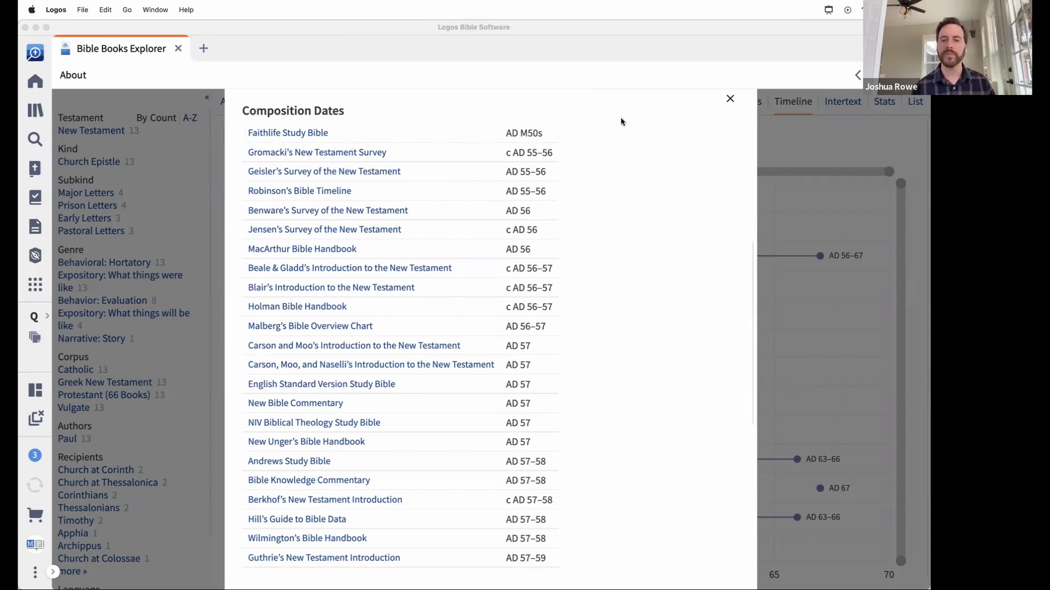
{"action": "left_click", "coordinate": [730, 100]}
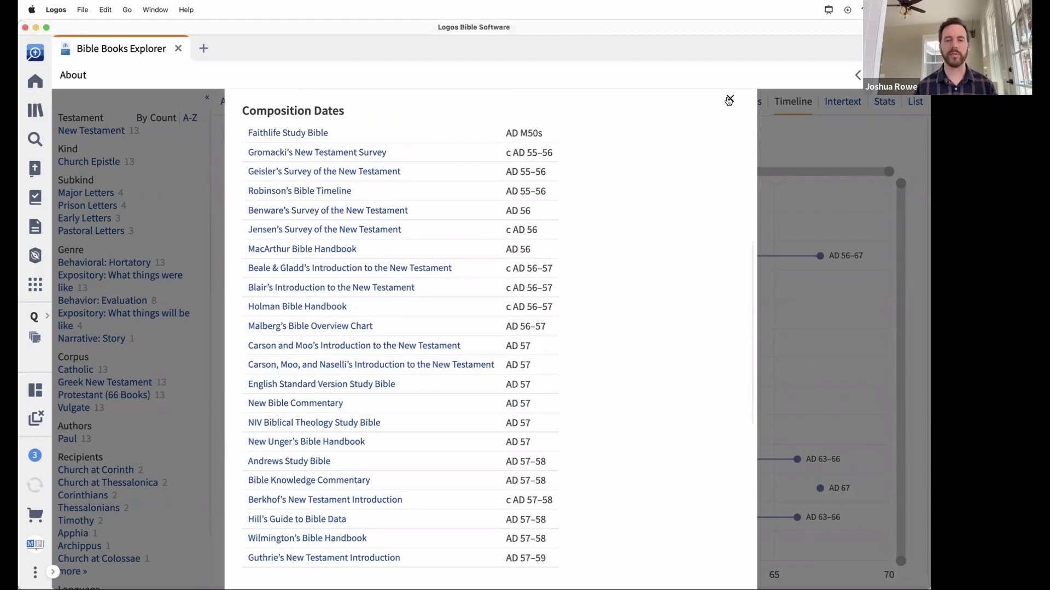
- Close the Composition Dates list and mark the Intertext view
{"action": "left_click", "coordinate": [729, 100]}
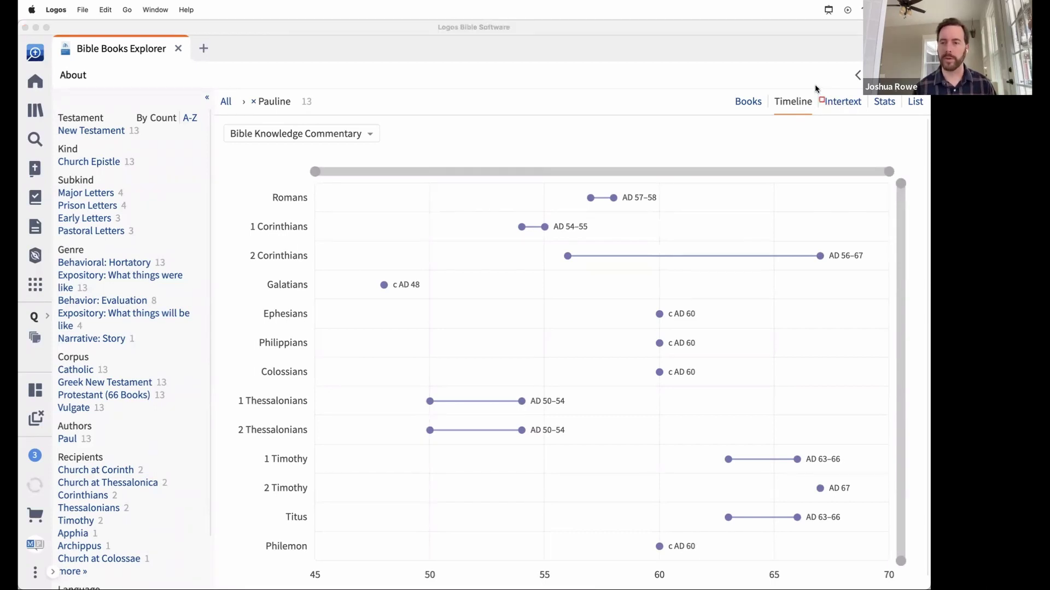
{"action": "left_click_drag", "start_coordinate": [815, 87], "coordinate": [869, 118]}
{"action": "left_click", "coordinate": [845, 103]}
{"action": "left_click", "coordinate": [844, 105]}
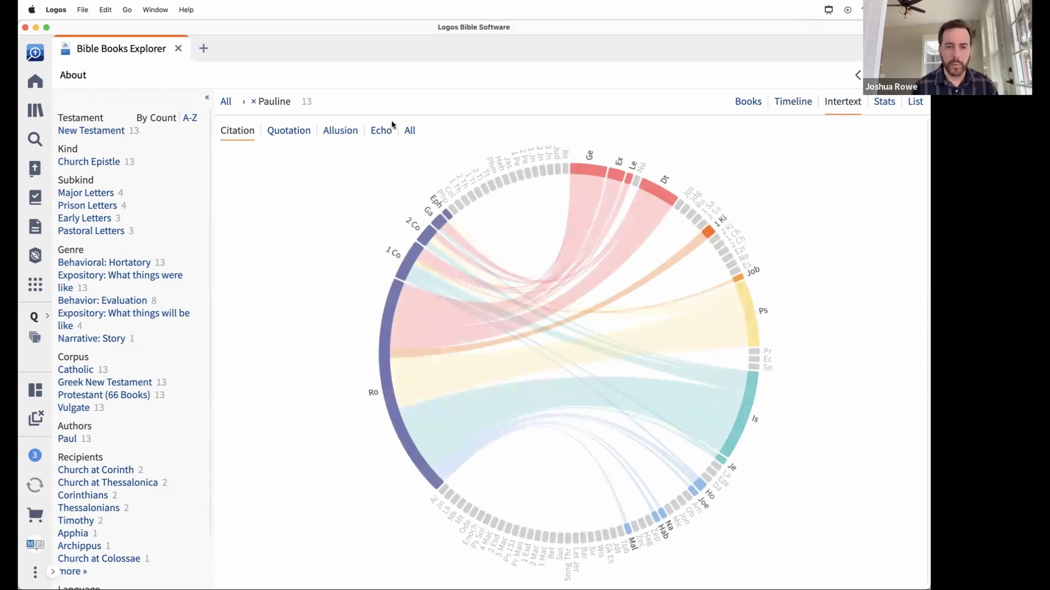
{"action": "left_click_drag", "start_coordinate": [238, 83], "coordinate": [335, 115]}
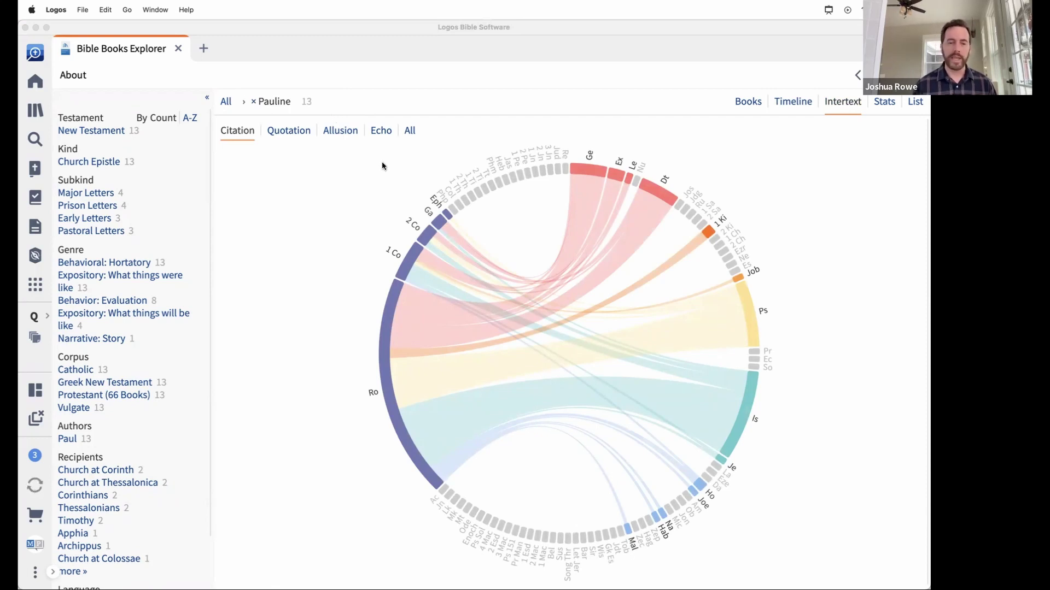
{"action": "mouse_move", "coordinate": [341, 148]}
{"action": "left_mouse_down"}
{"action": "mouse_move", "coordinate": [756, 385]}
{"action": "mouse_move", "coordinate": [812, 504]}
{"action": "mouse_move", "coordinate": [804, 578]}
{"action": "left_mouse_up"}
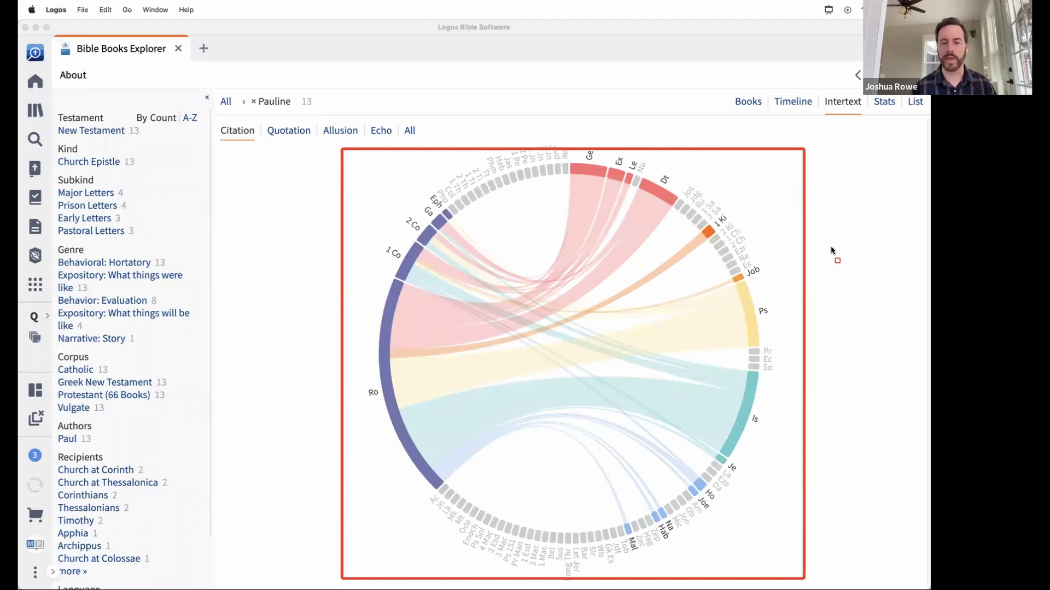
{"action": "key", "text": "Escape"}
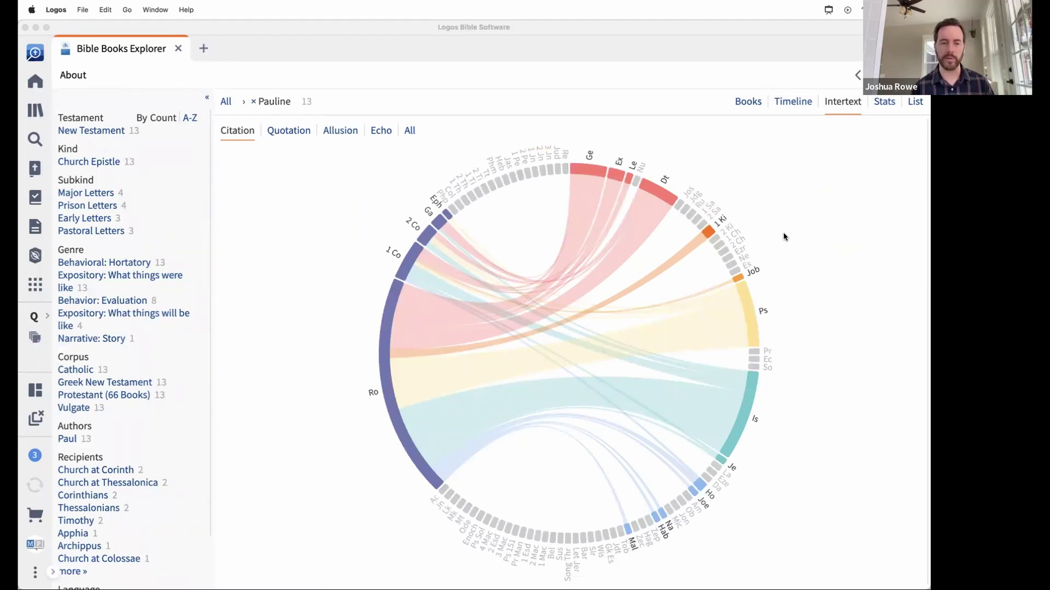
{"action": "left_click", "coordinate": [273, 237]}
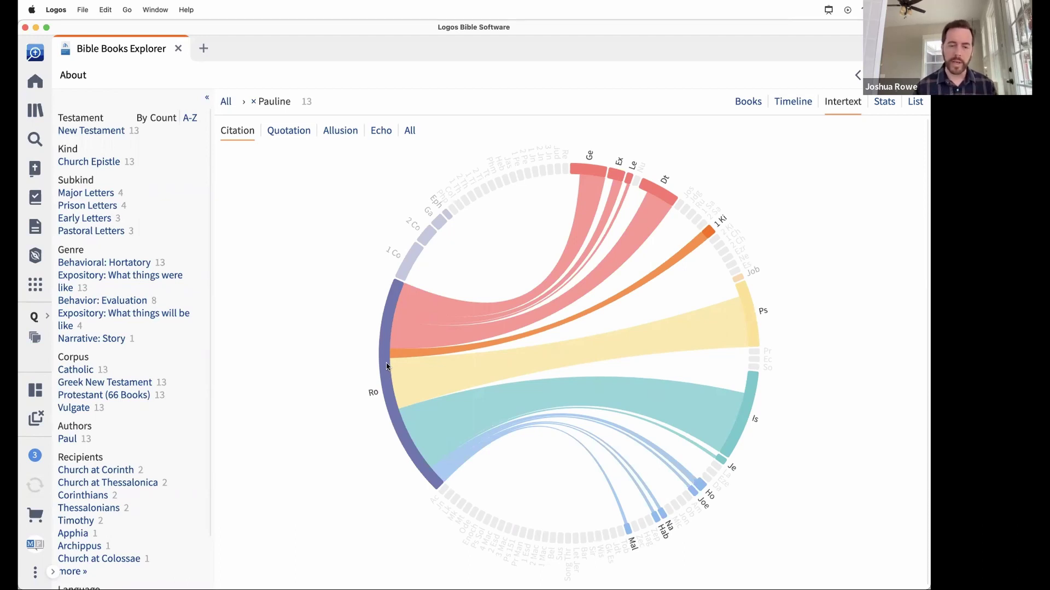
- Search the 66 Old Testament verses Romans cites and scroll through the results
{"action": "left_click", "coordinate": [384, 373]}
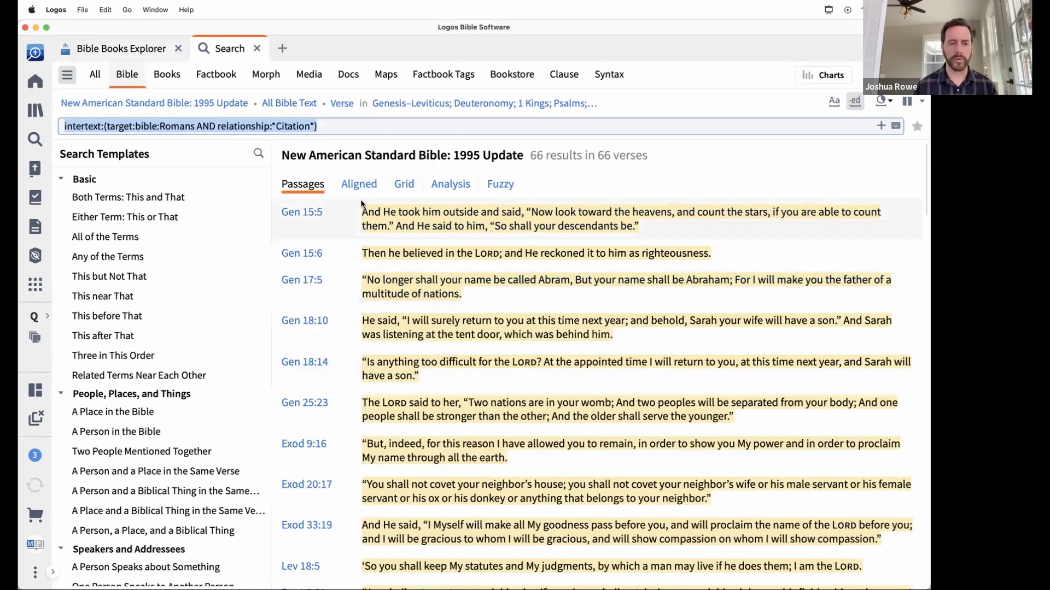
{"action": "mouse_move", "coordinate": [714, 285]}
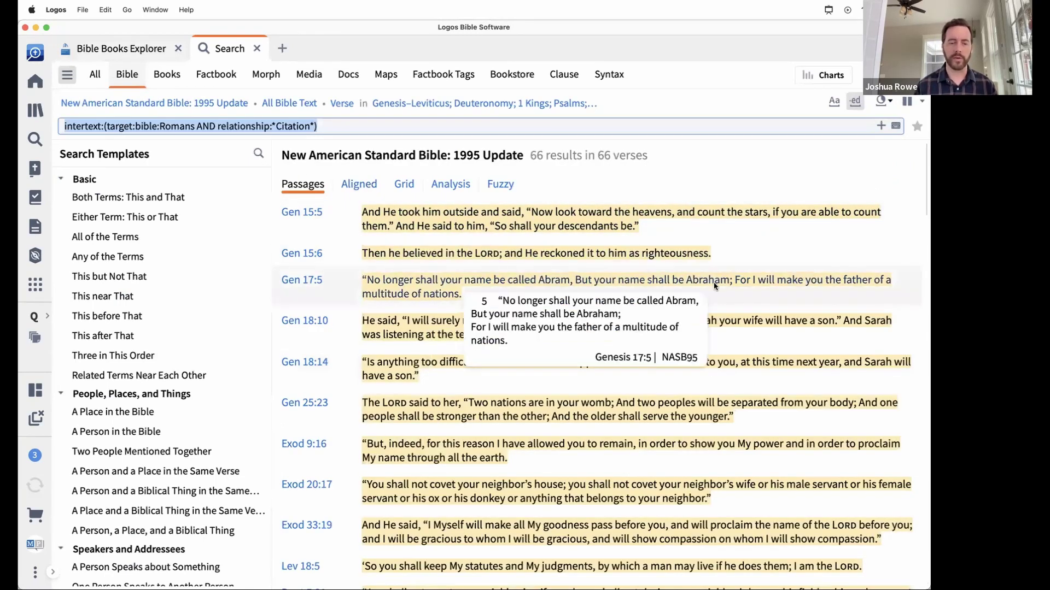
{"action": "scroll", "coordinate": [714, 285], "scroll_direction": "down", "scroll_amount": 5}
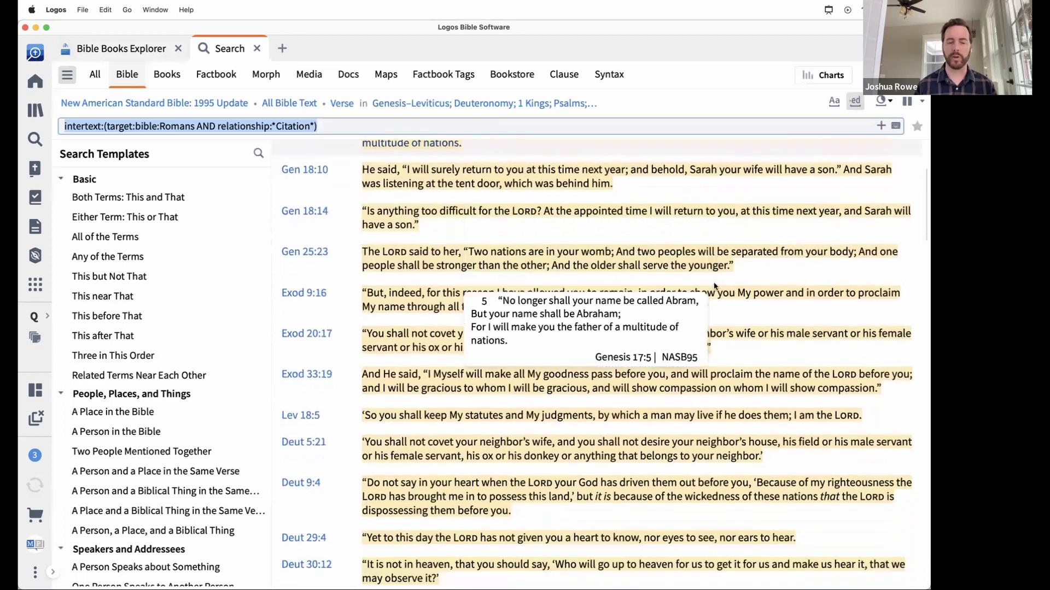
{"action": "scroll", "coordinate": [714, 286], "scroll_direction": "down", "scroll_amount": 8}
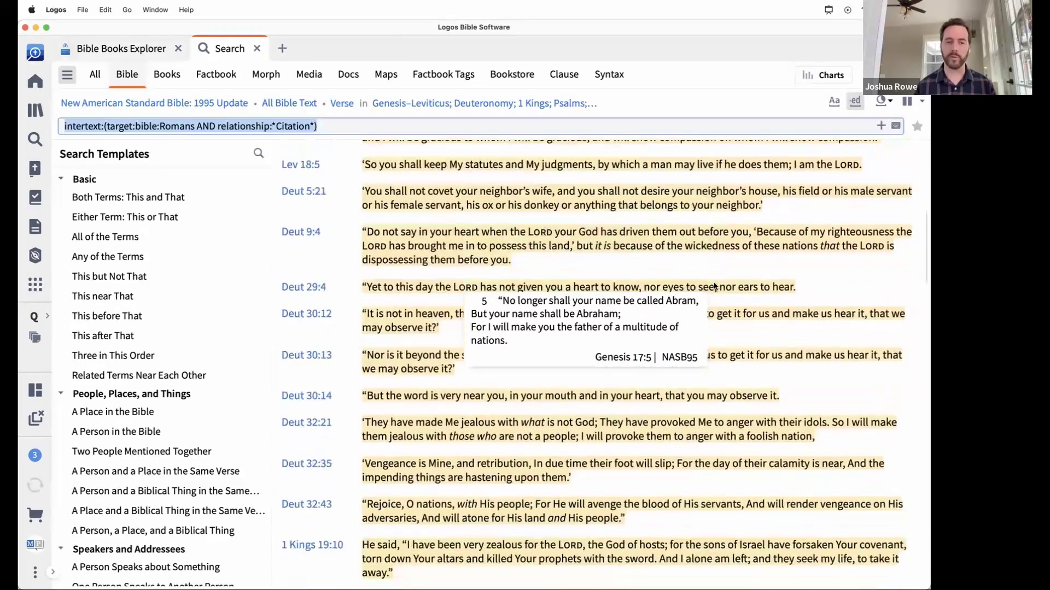
{"action": "scroll", "coordinate": [714, 285], "scroll_direction": "up", "scroll_amount": 15}
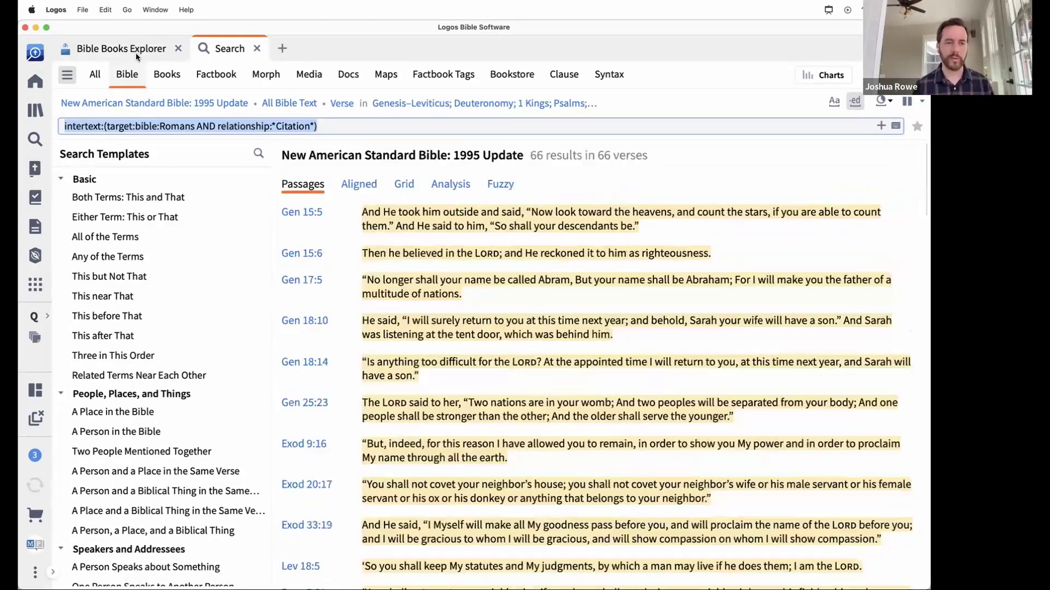
- Return to the chord diagram and mark the Citation, Quotation, Allusion and Echo categories
{"action": "left_click", "coordinate": [138, 47]}
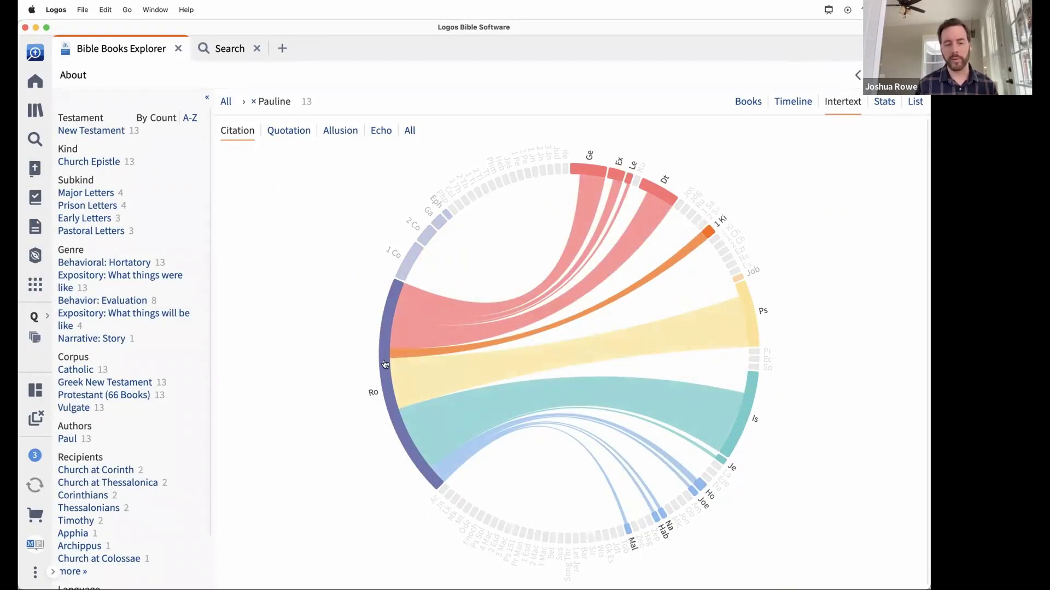
{"action": "mouse_move", "coordinate": [412, 379]}
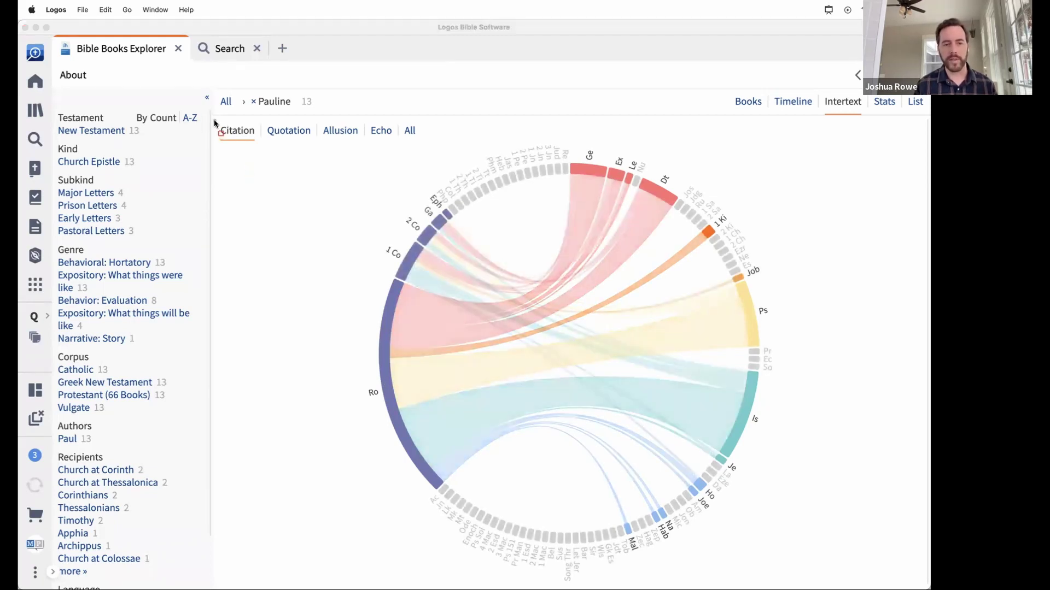
{"action": "left_click_drag", "start_coordinate": [215, 123], "coordinate": [433, 143]}
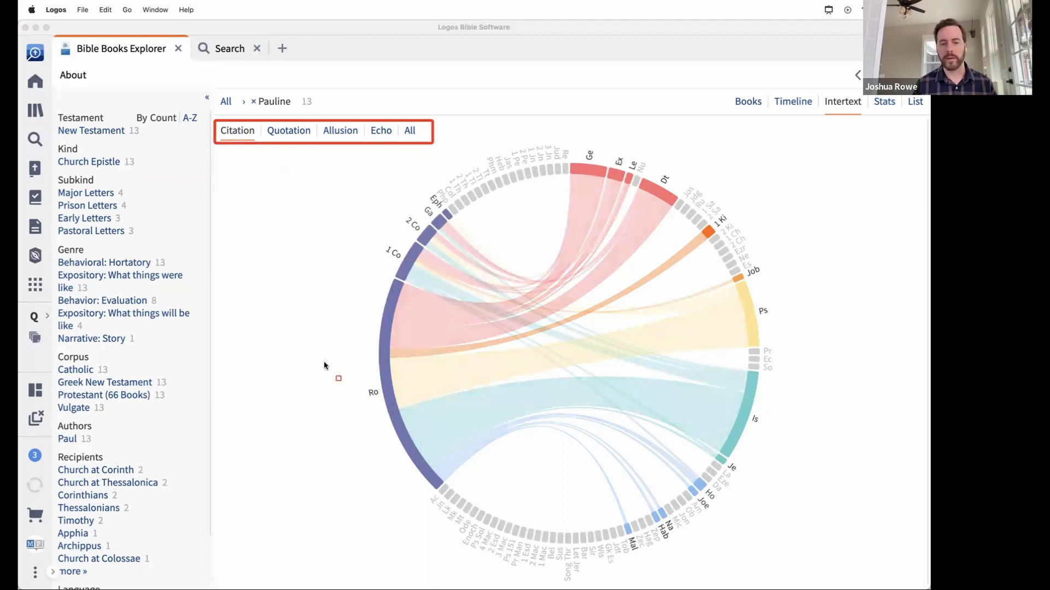
{"action": "left_click", "coordinate": [412, 387]}
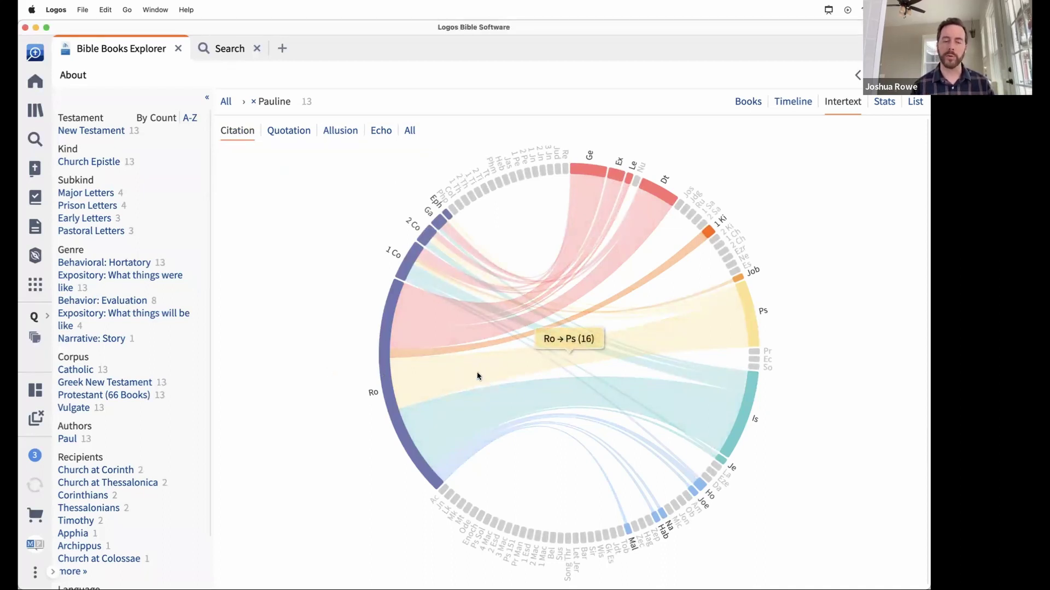
{"action": "key", "text": "ctrl+shift+a"}
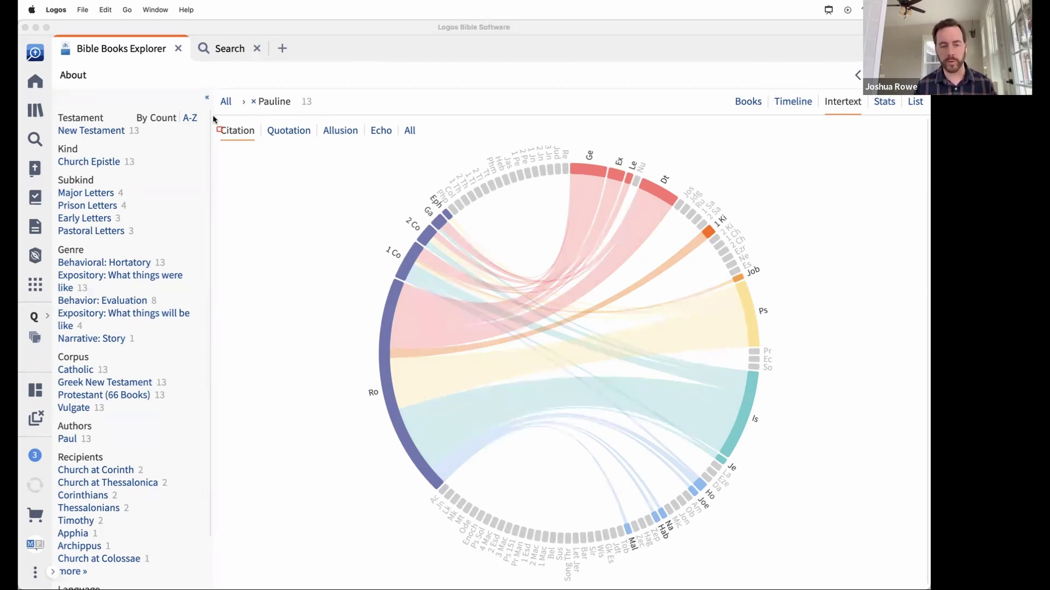
{"action": "left_click_drag", "start_coordinate": [214, 118], "coordinate": [261, 147]}
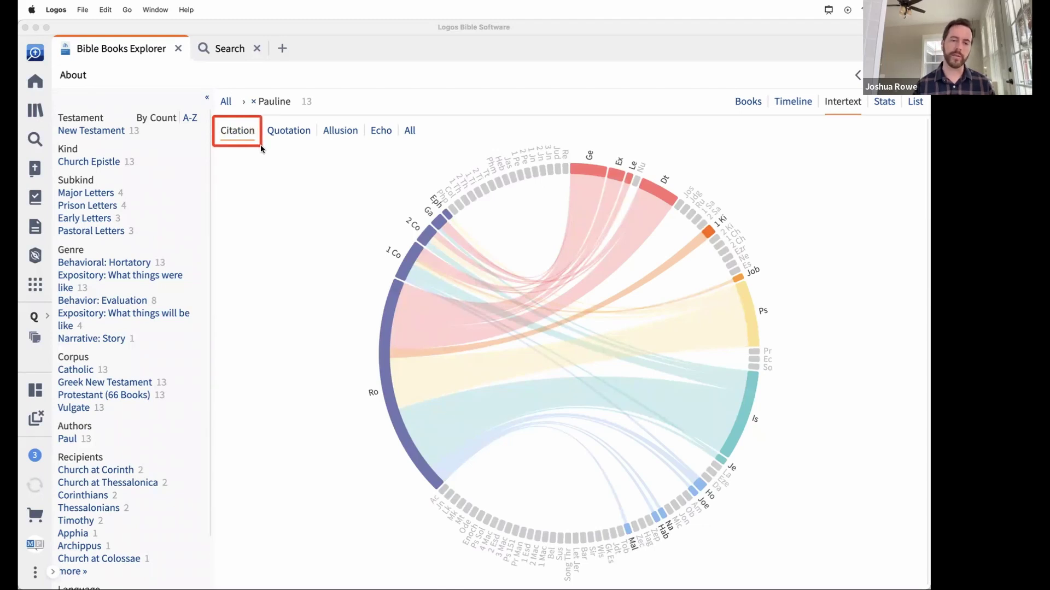
{"action": "left_click", "coordinate": [276, 223]}
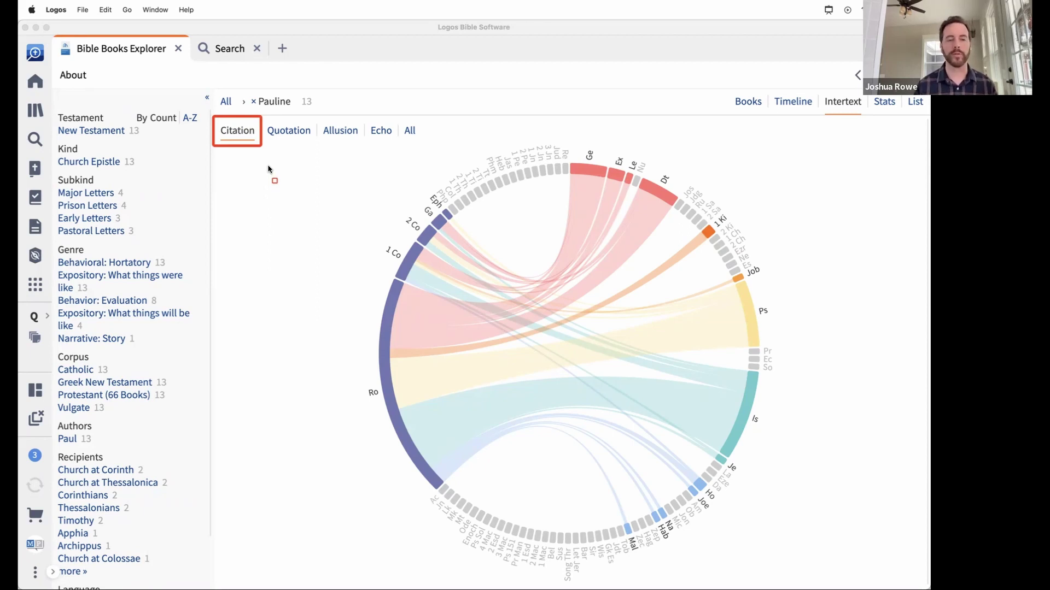
{"action": "left_click_drag", "start_coordinate": [262, 146], "coordinate": [316, 116]}
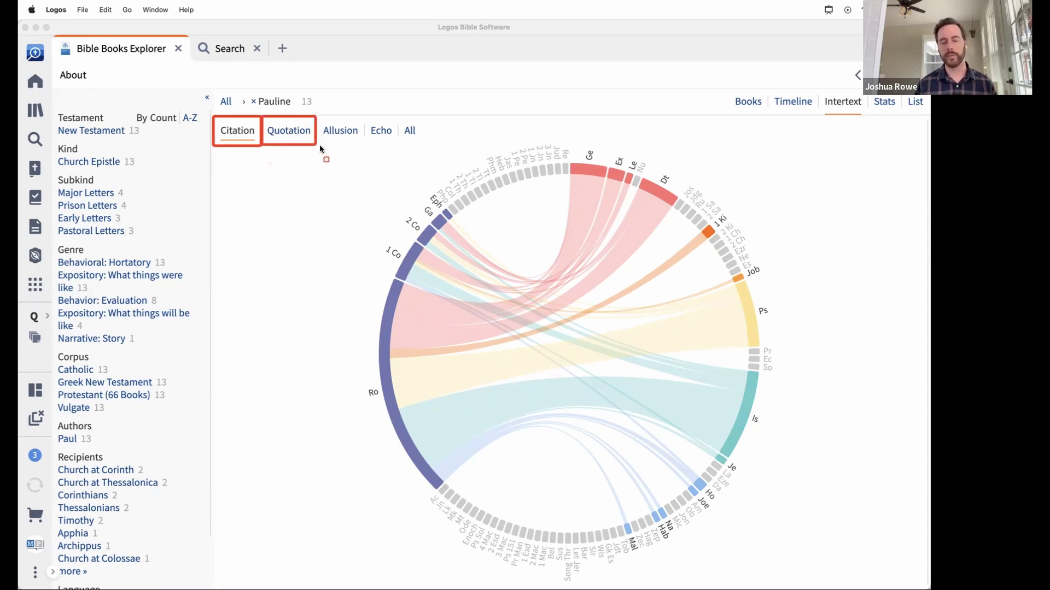
{"action": "left_click", "coordinate": [325, 159]}
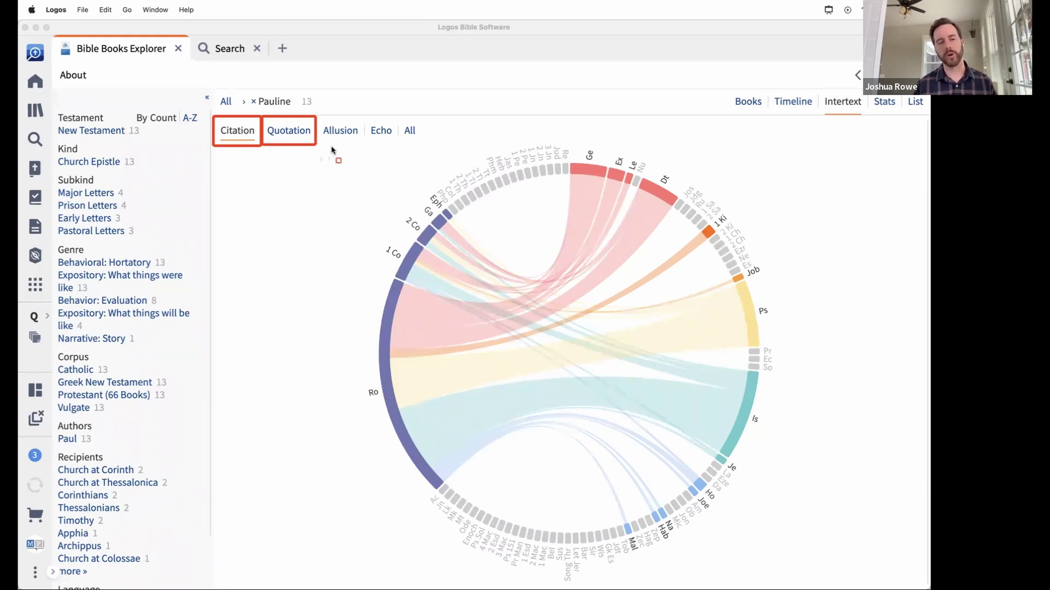
{"action": "left_click_drag", "start_coordinate": [317, 145], "coordinate": [363, 119]}
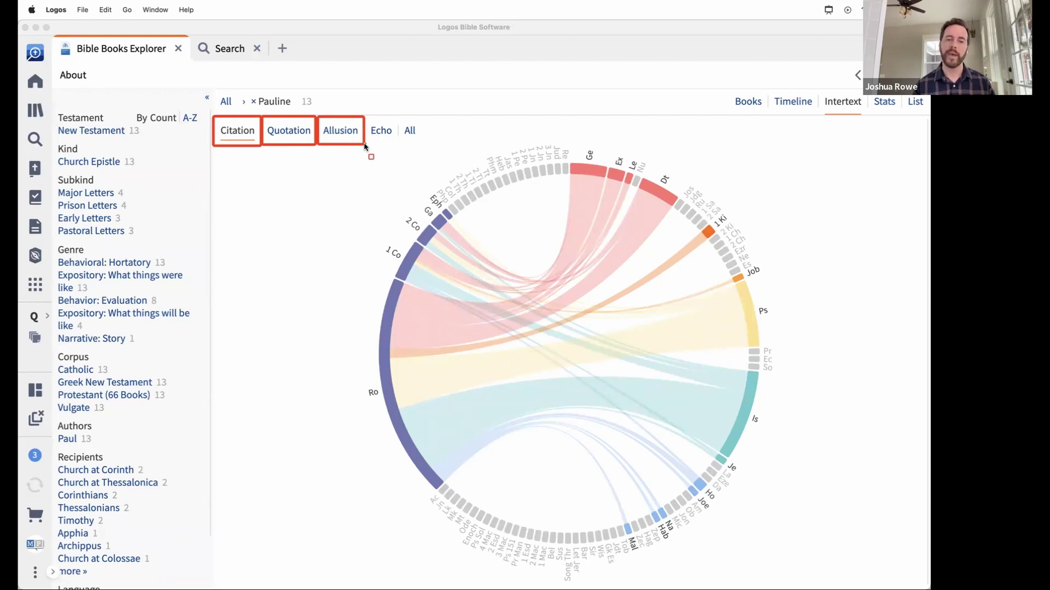
{"action": "mouse_move", "coordinate": [365, 144]}
{"action": "left_mouse_down"}
{"action": "mouse_move", "coordinate": [382, 115]}
{"action": "mouse_move", "coordinate": [399, 118]}
{"action": "left_mouse_up"}
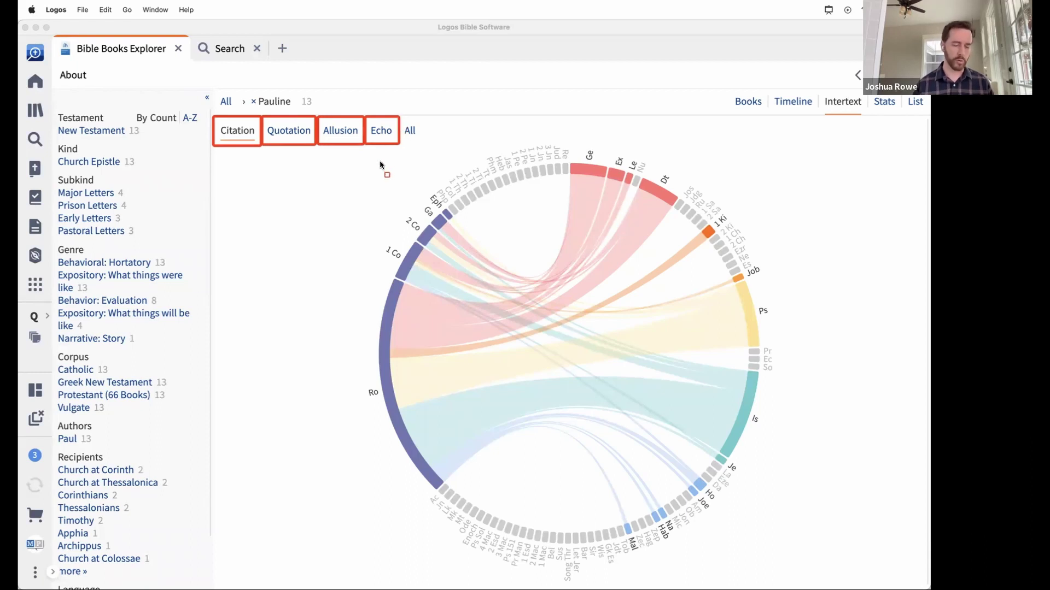
{"action": "key", "text": "Escape"}
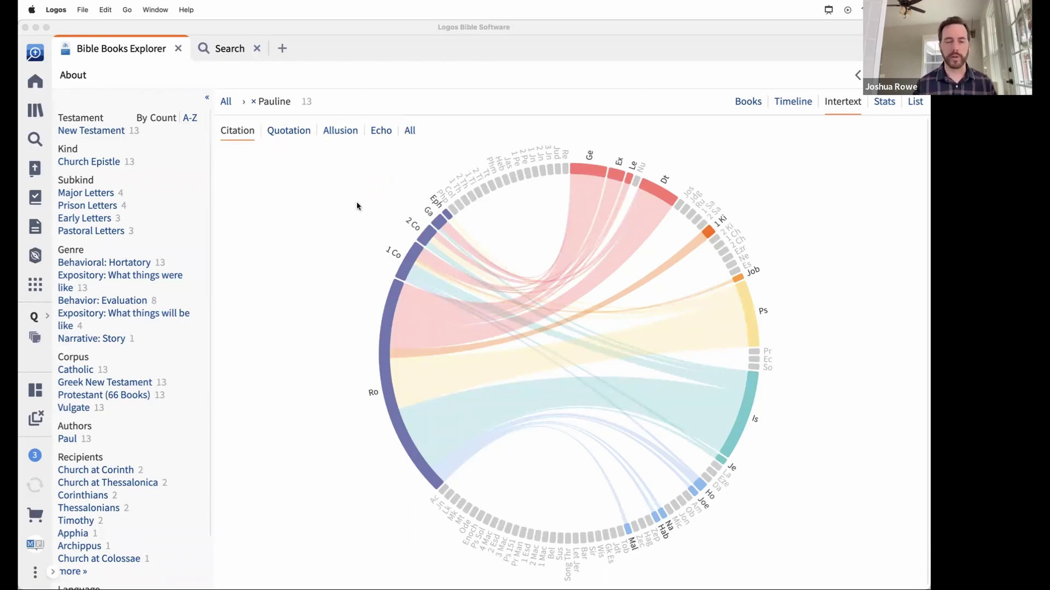
- Focus the Intertext chart to trace the Psalms' citations in Pauline letters
{"action": "left_click", "coordinate": [280, 168]}
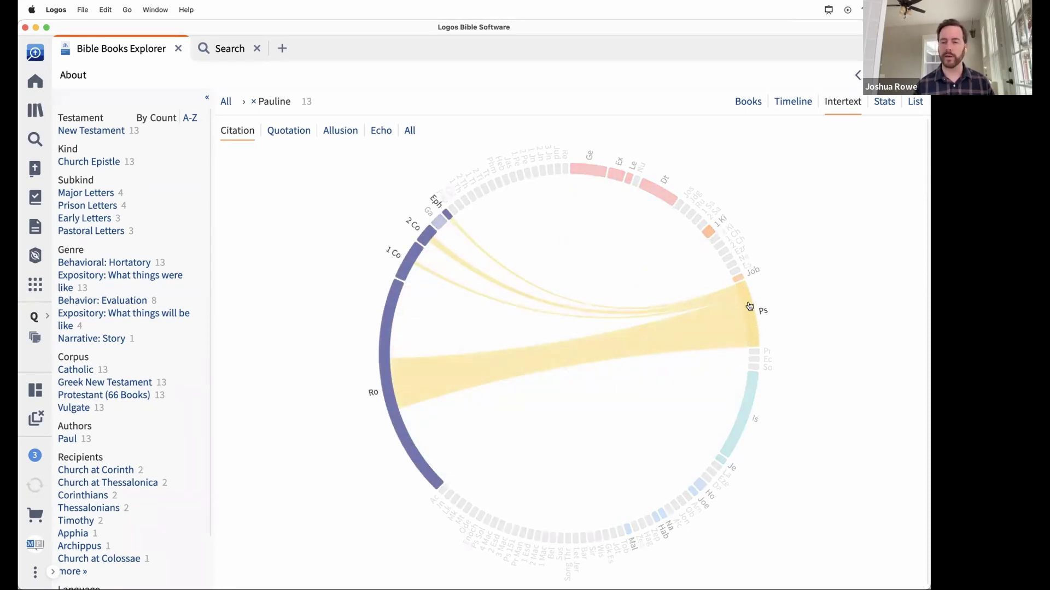
- List the 20 Pauline verses citing Psalms, scroll them, then go back to the chart
{"action": "left_click", "coordinate": [749, 306]}
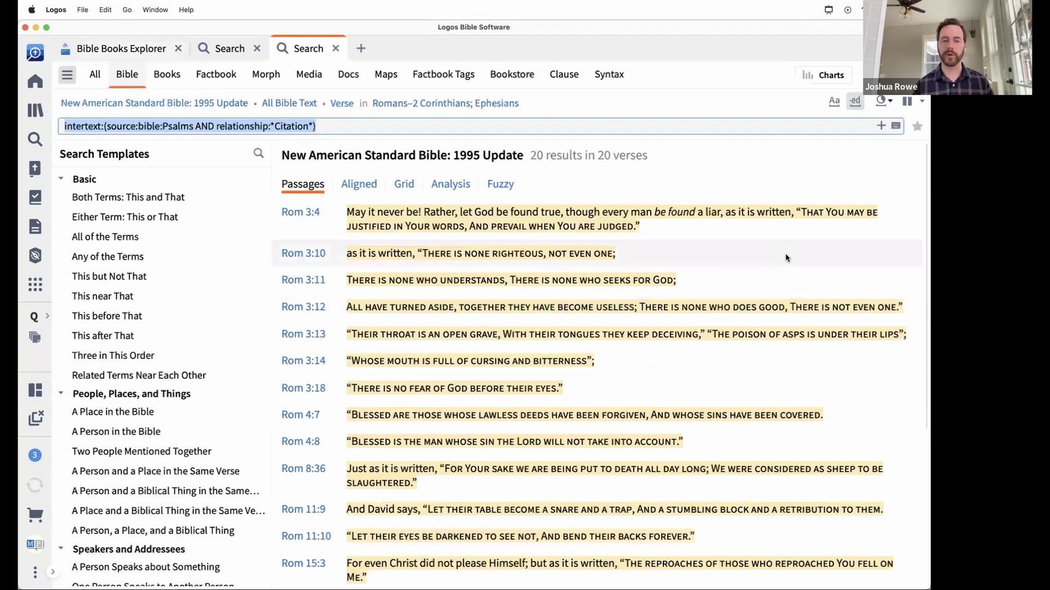
{"action": "scroll", "coordinate": [785, 253], "scroll_direction": "down", "scroll_amount": 3}
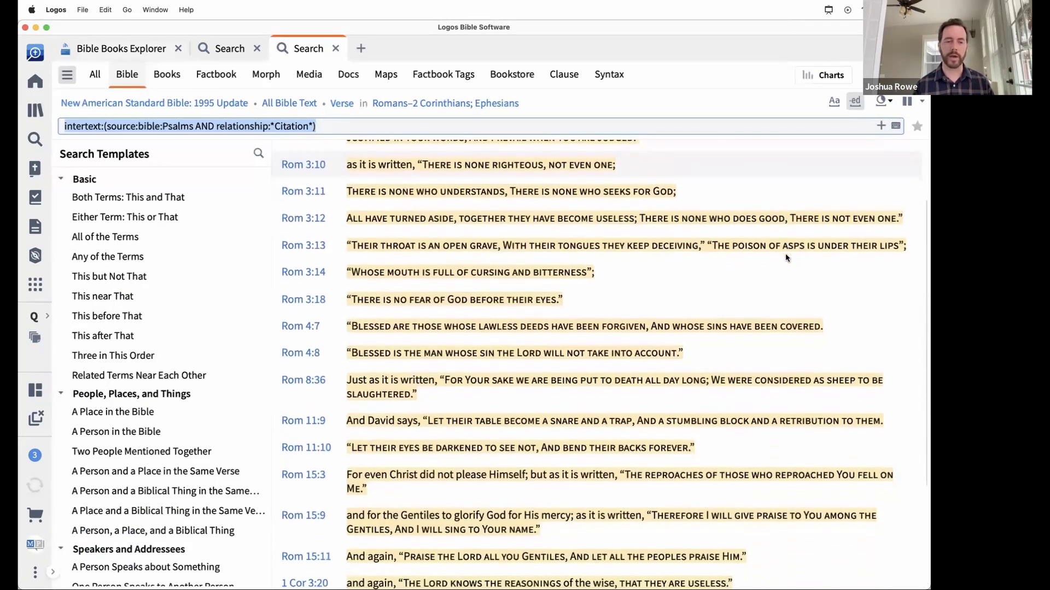
{"action": "scroll", "coordinate": [785, 254], "scroll_direction": "down", "scroll_amount": 5}
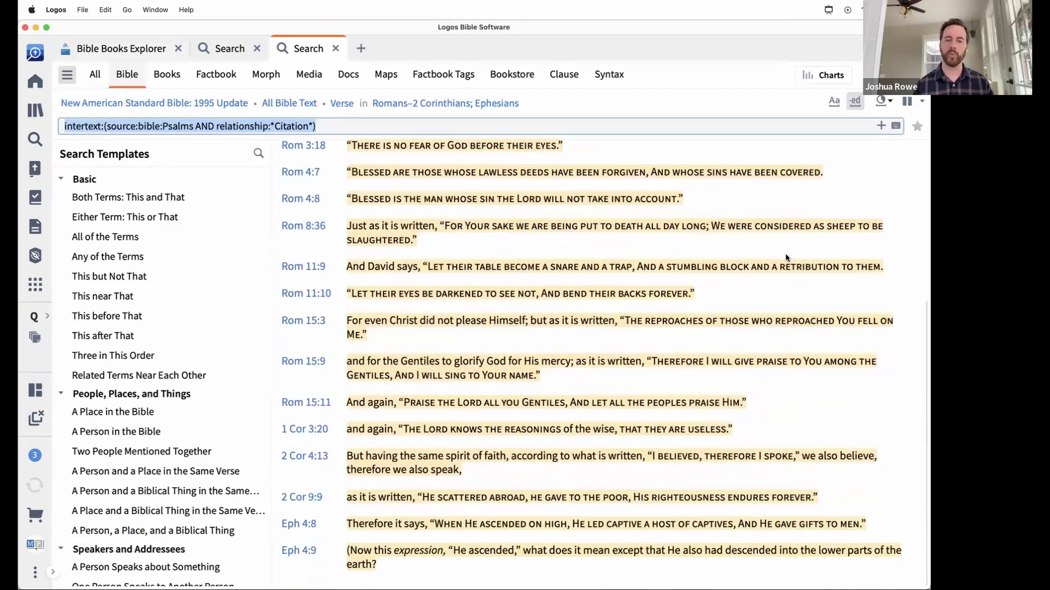
{"action": "left_click", "coordinate": [125, 51]}
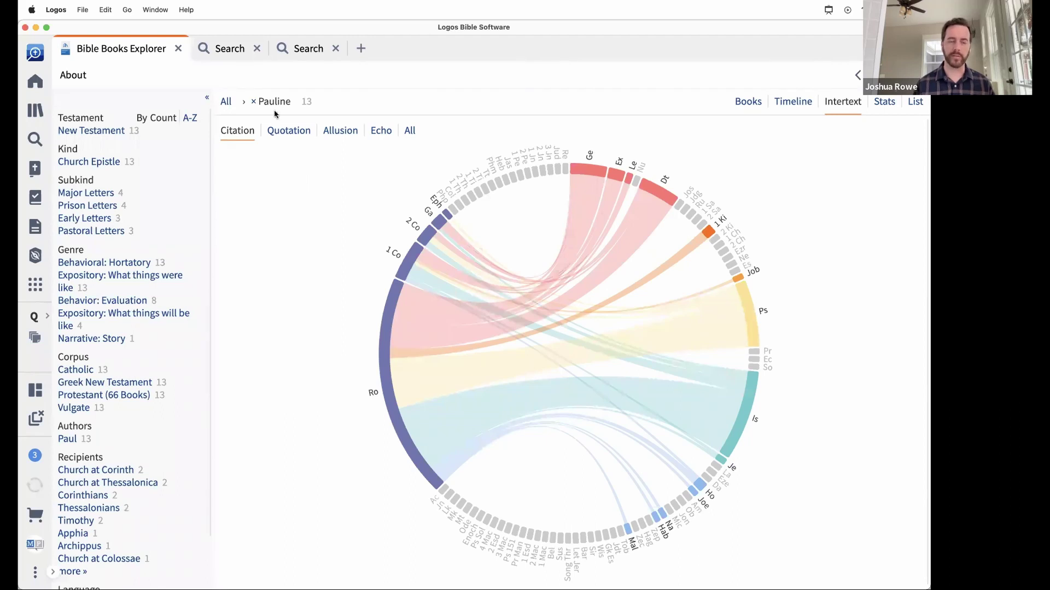
- Close both Psalms citation Search tabs and the Bible Books Explorer tab
{"action": "left_click", "coordinate": [257, 49]}
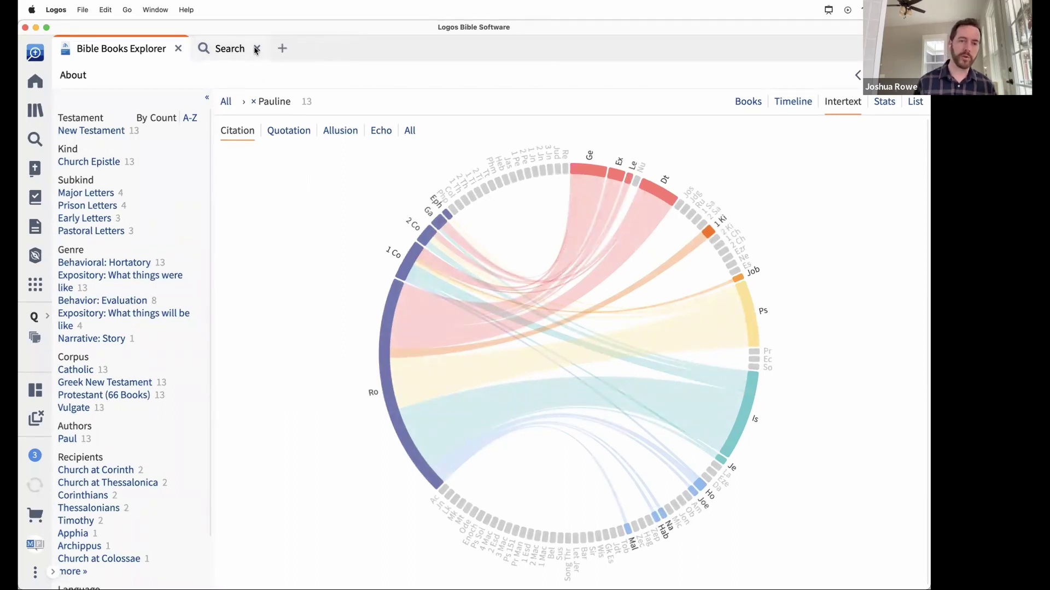
{"action": "left_click", "coordinate": [256, 49]}
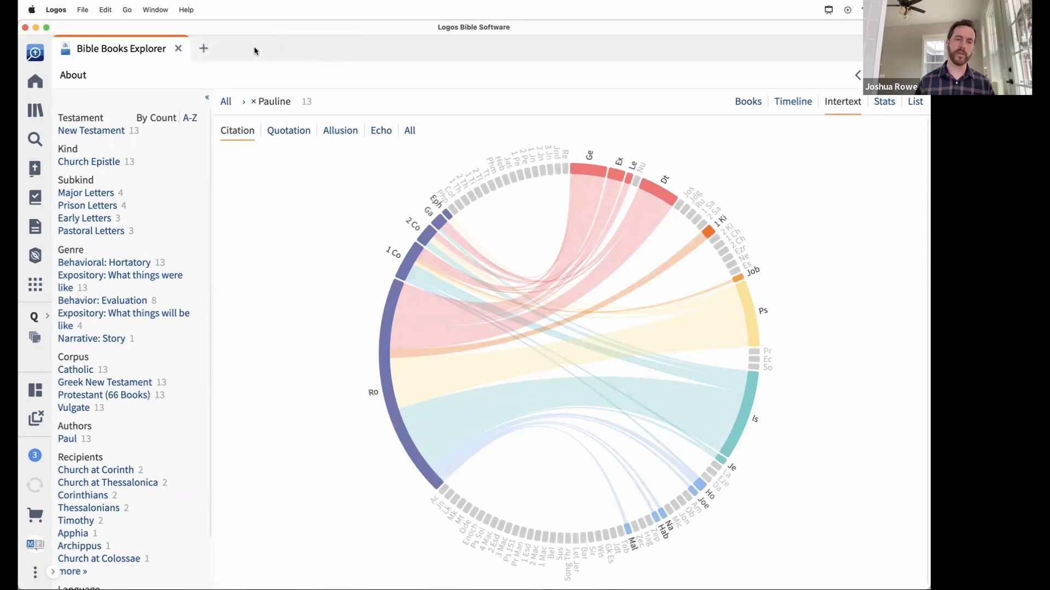
{"action": "left_click", "coordinate": [177, 49]}
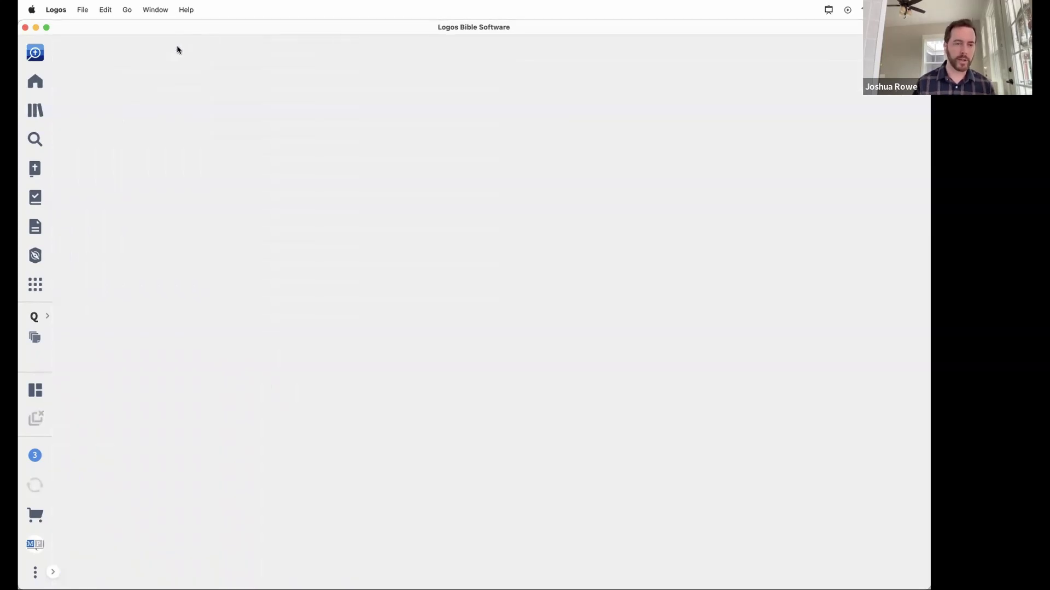
- Search the Tools list for 'new' to find the New Testament Use of the Old Testament interactive
{"action": "left_click", "coordinate": [35, 285]}
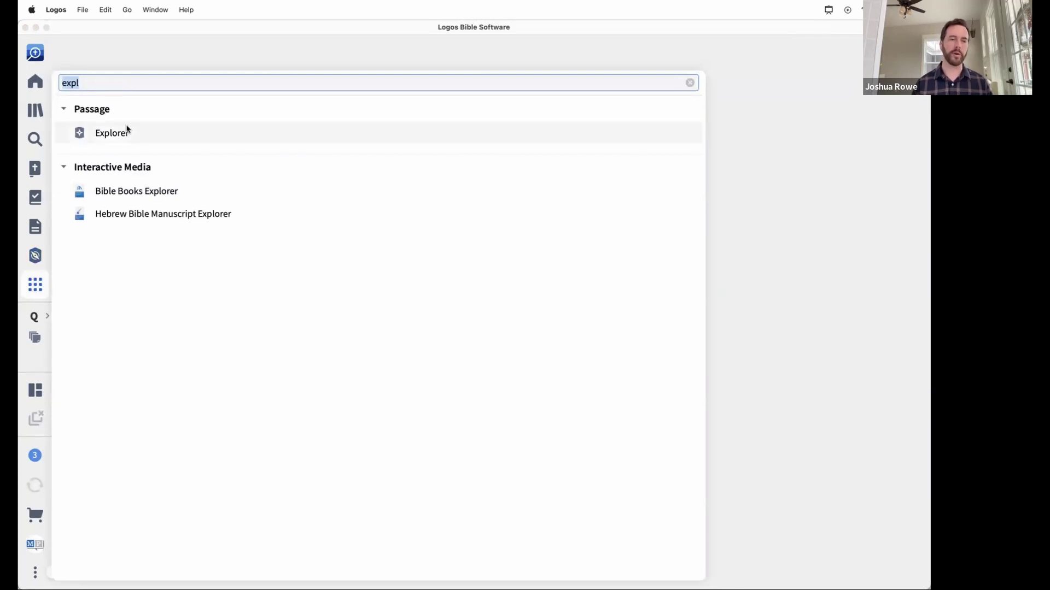
{"action": "type", "text": "new"}
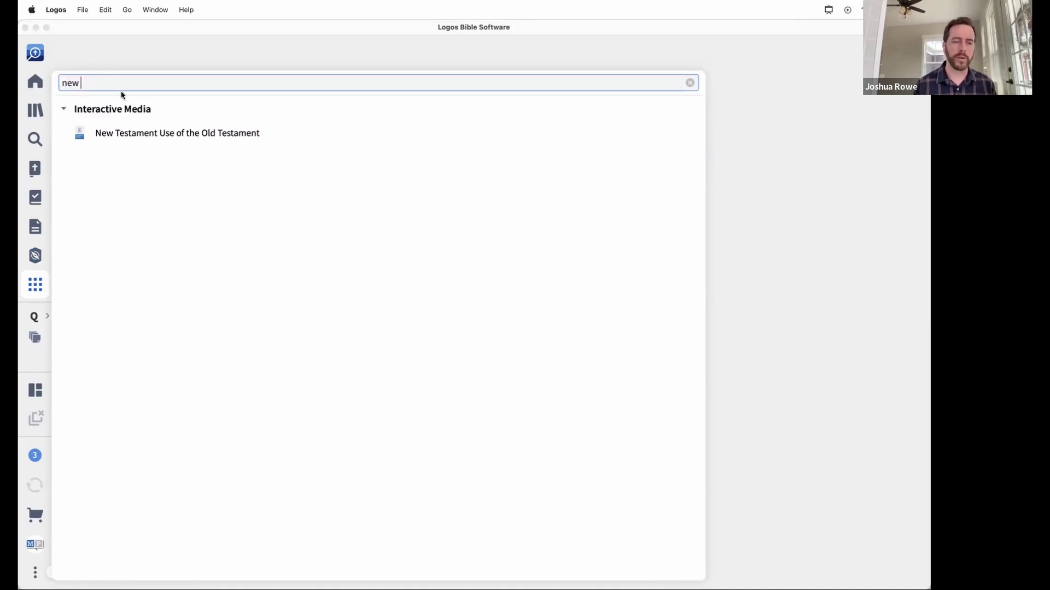
{"action": "mouse_move", "coordinate": [112, 136]}
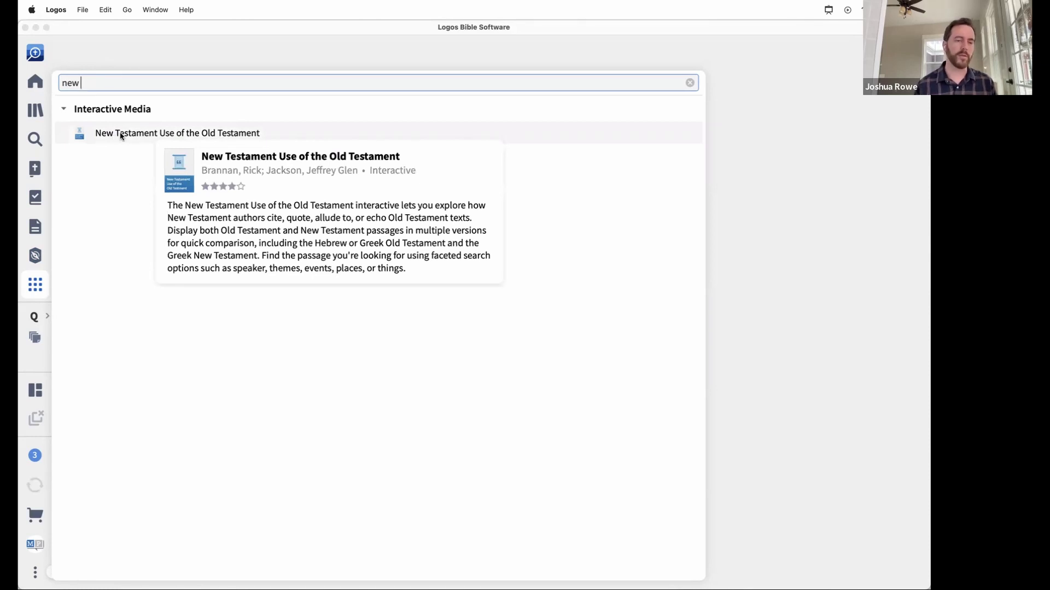
- Open the New Testament Use of the Old Testament interactive and dock it across the full workspace
{"action": "left_click", "coordinate": [121, 136]}
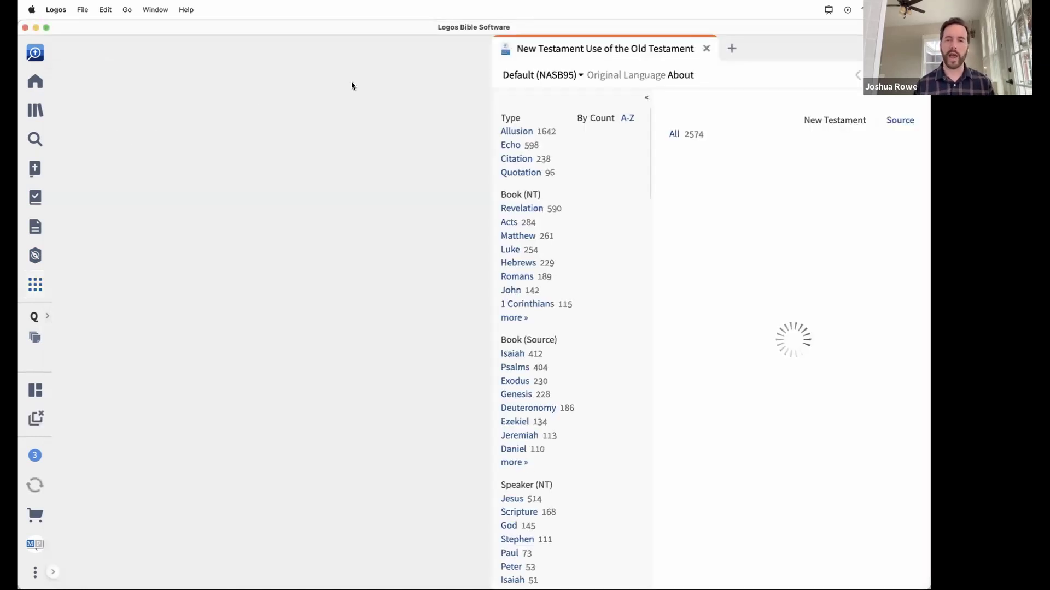
{"action": "left_click_drag", "start_coordinate": [627, 54], "coordinate": [268, 92]}
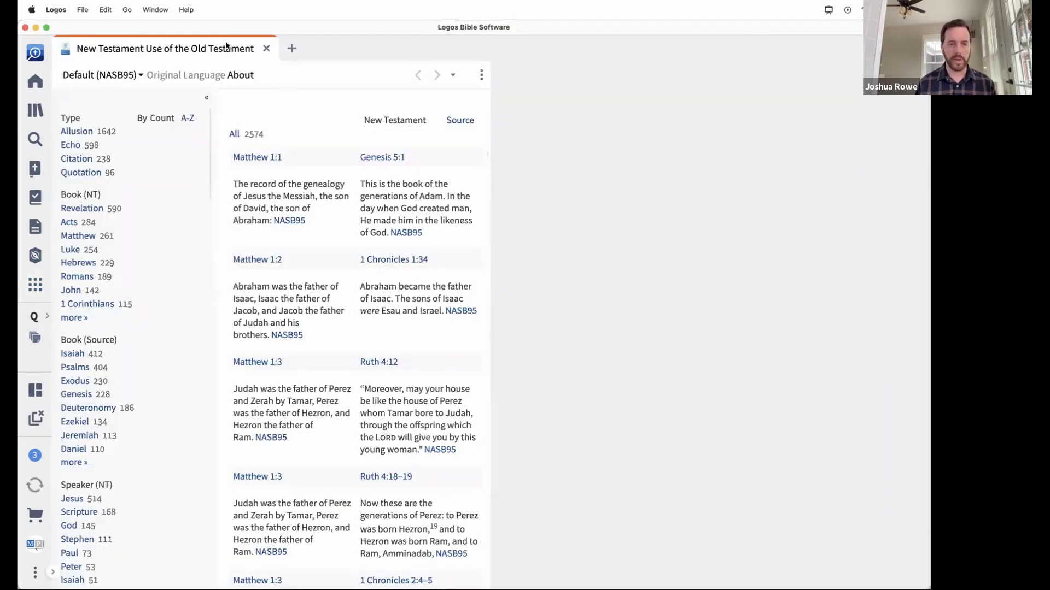
{"action": "left_click_drag", "start_coordinate": [227, 47], "coordinate": [365, 234]}
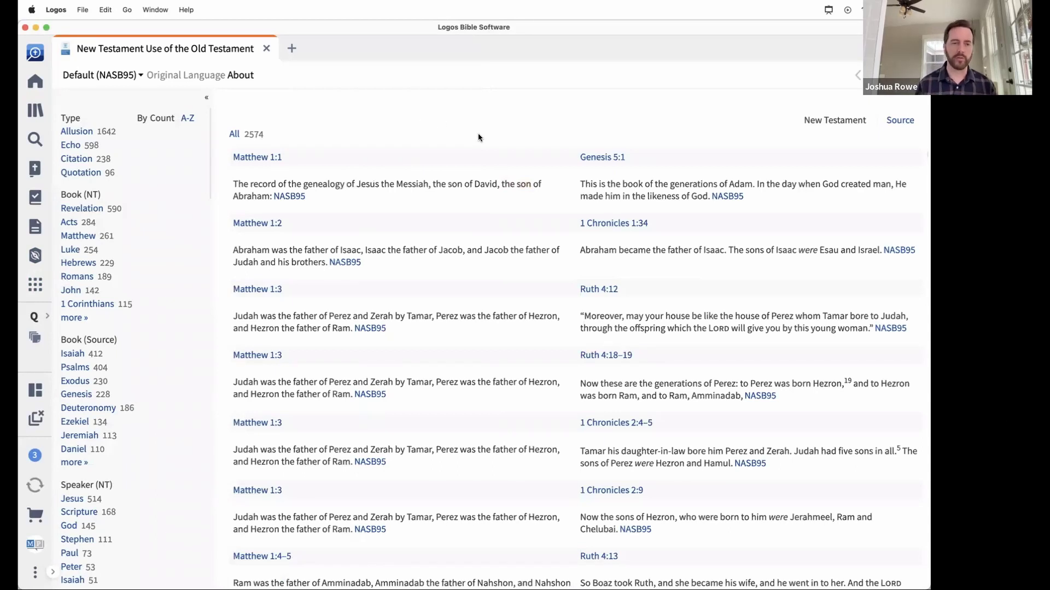
- Scroll through the 2574 Matthew parallels and return to Matthew 1:1 at the top
{"action": "scroll", "coordinate": [477, 163], "scroll_direction": "down", "scroll_amount": 1}
{"action": "scroll", "coordinate": [477, 164], "scroll_direction": "up", "scroll_amount": 1}
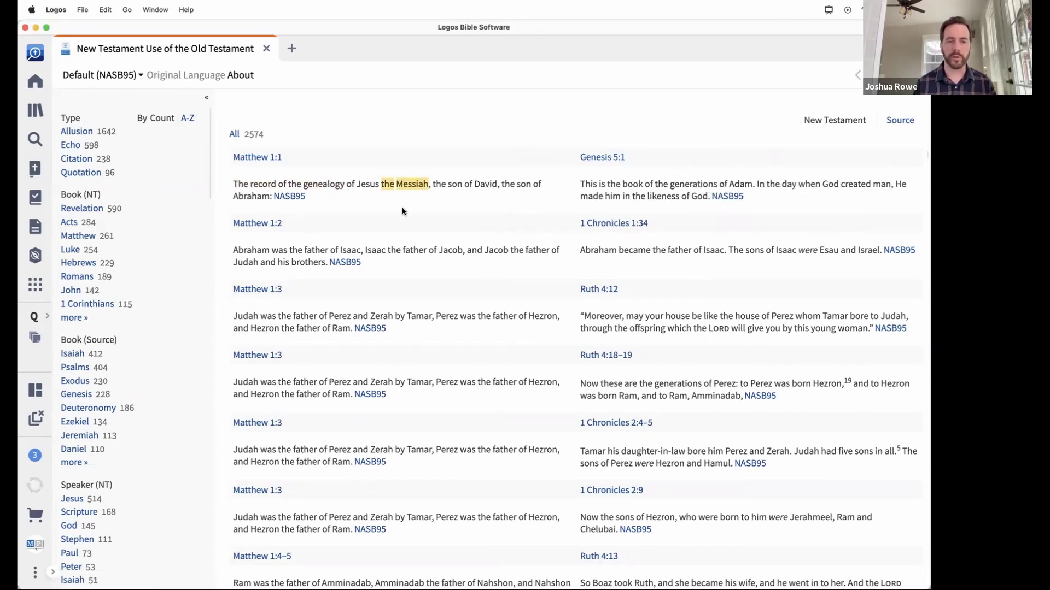
{"action": "scroll", "coordinate": [402, 211], "scroll_direction": "down", "scroll_amount": 5}
{"action": "scroll", "coordinate": [402, 211], "scroll_direction": "down", "scroll_amount": 15}
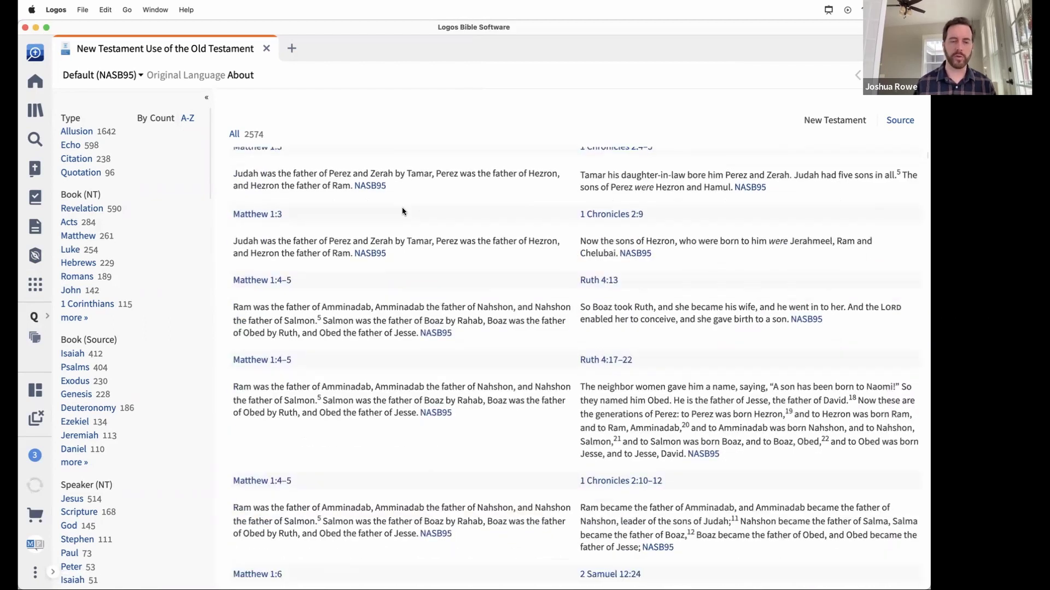
{"action": "scroll", "coordinate": [402, 211], "scroll_direction": "down", "scroll_amount": 20}
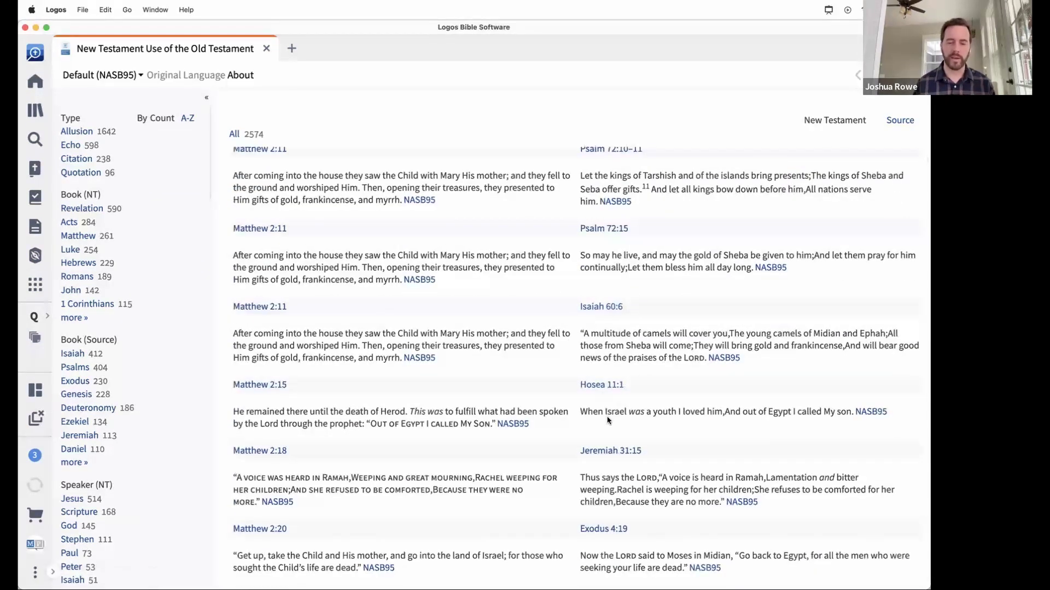
{"action": "scroll", "coordinate": [608, 420], "scroll_direction": "down", "scroll_amount": 15}
{"action": "scroll", "coordinate": [608, 419], "scroll_direction": "down", "scroll_amount": 20}
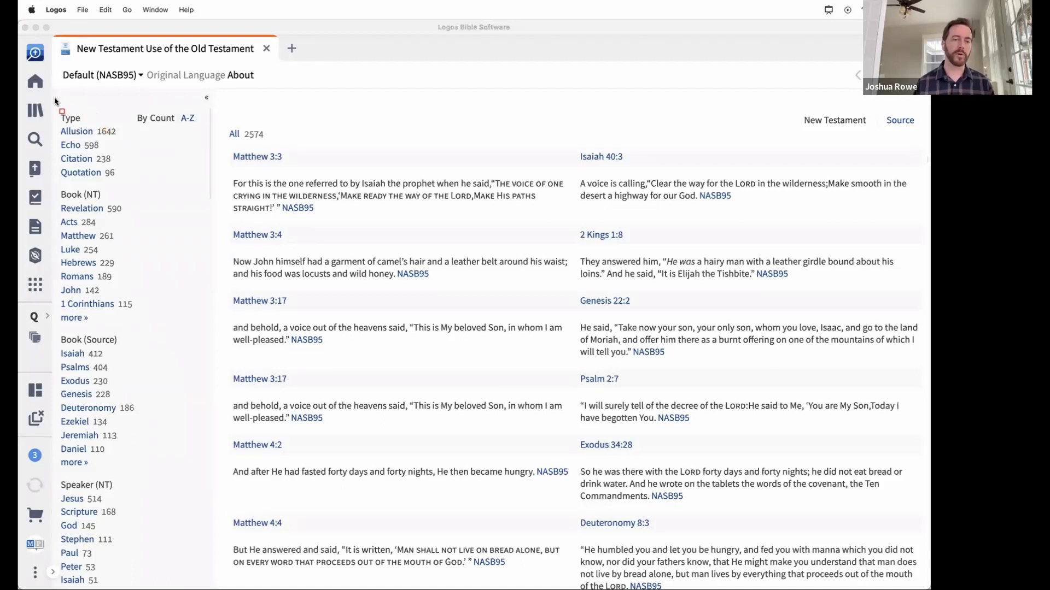
{"action": "mouse_move", "coordinate": [50, 101]}
{"action": "left_mouse_down"}
{"action": "mouse_move", "coordinate": [143, 178]}
{"action": "mouse_move", "coordinate": [209, 186]}
{"action": "left_mouse_up"}
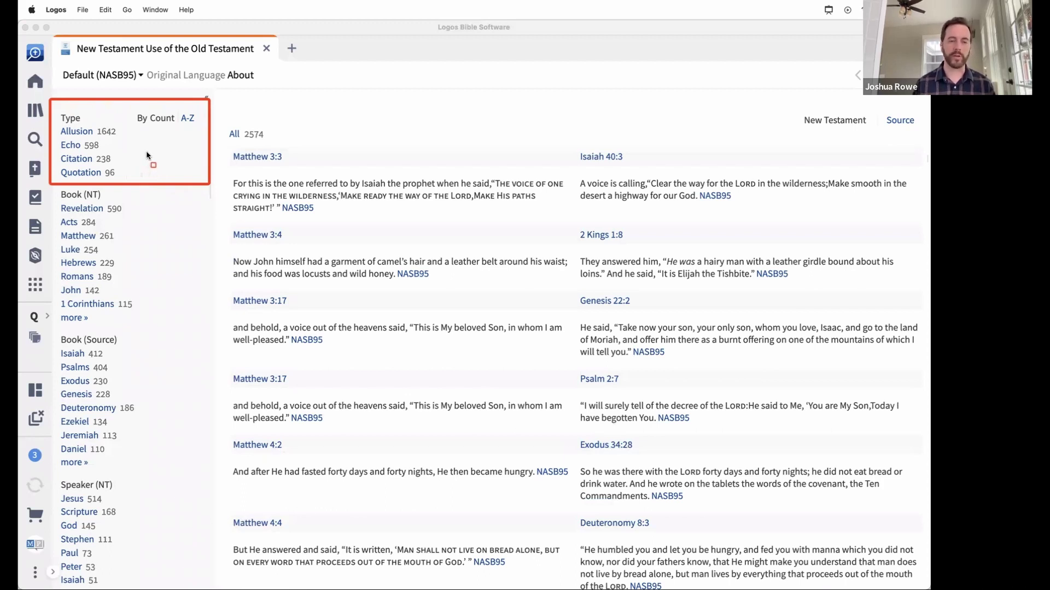
{"action": "key", "text": "Escape"}
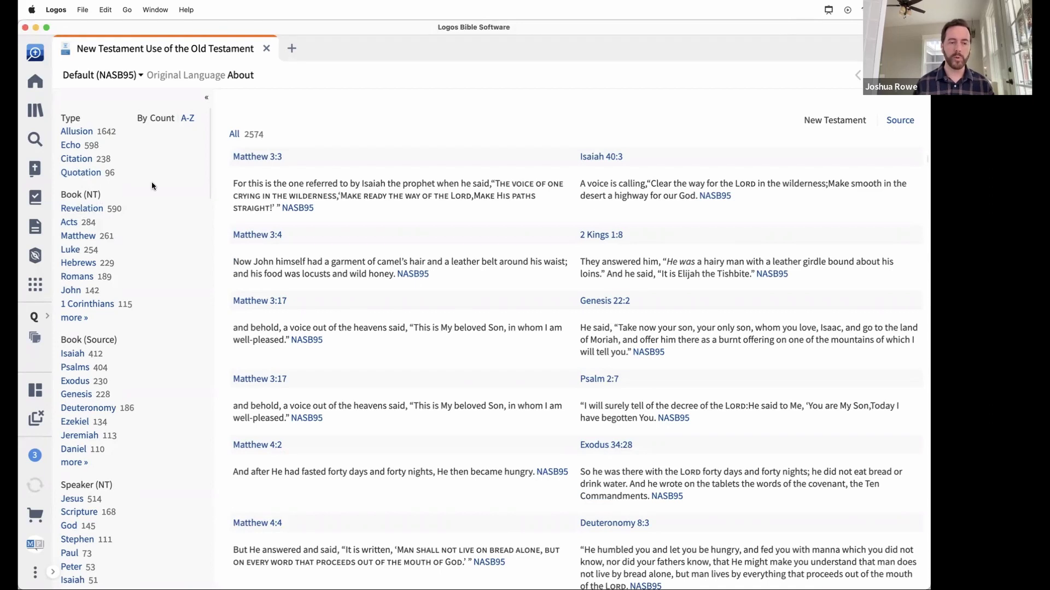
{"action": "scroll", "coordinate": [443, 255], "scroll_direction": "down", "scroll_amount": 1}
{"action": "scroll", "coordinate": [443, 254], "scroll_direction": "up", "scroll_amount": 5}
{"action": "scroll", "coordinate": [442, 263], "scroll_direction": "up", "scroll_amount": 10}
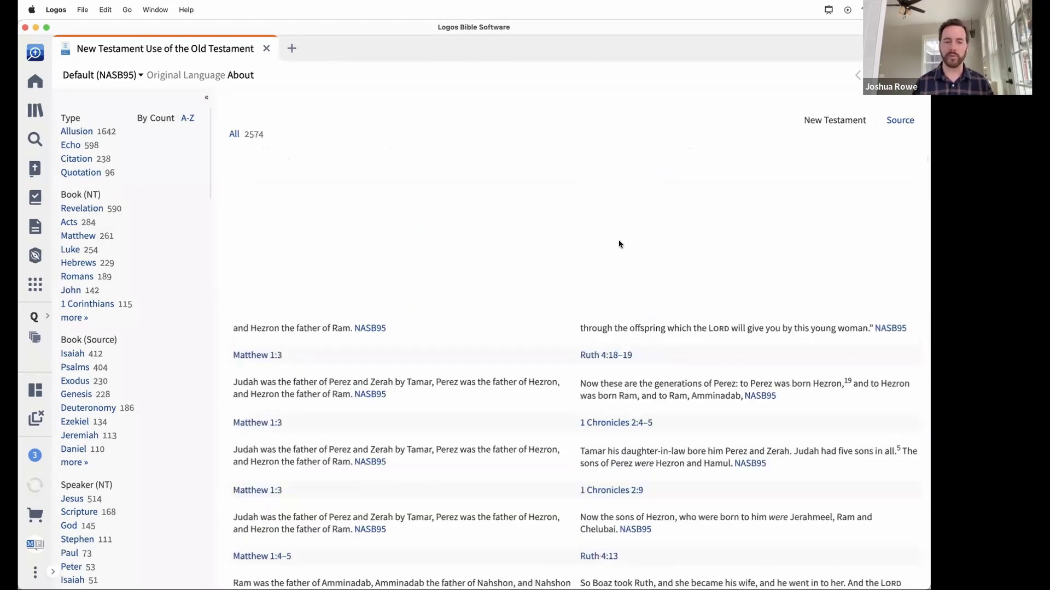
{"action": "left_click_drag", "start_coordinate": [784, 93], "coordinate": [919, 143]}
{"action": "key", "text": "Escape"}
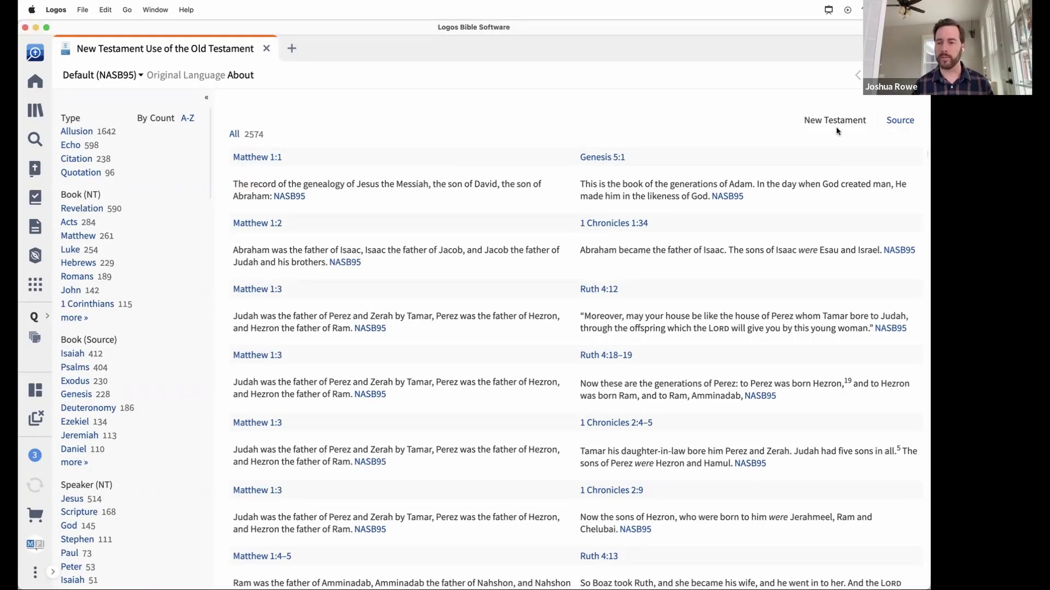
- Sort the parallels by Old Testament Source, starting with Genesis 1:1 alongside Hebrews 11:3
{"action": "left_click", "coordinate": [899, 120]}
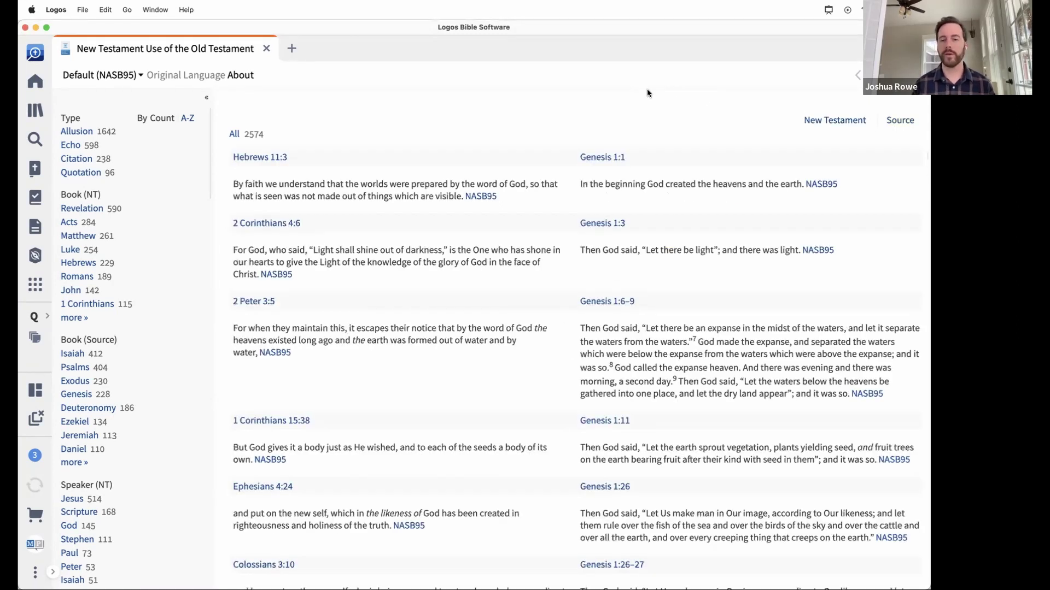
{"action": "mouse_move", "coordinate": [563, 97]}
{"action": "left_mouse_down"}
{"action": "mouse_move", "coordinate": [654, 200]}
{"action": "mouse_move", "coordinate": [770, 367]}
{"action": "left_mouse_up"}
{"action": "scroll", "coordinate": [770, 368], "scroll_direction": "down", "scroll_amount": 10}
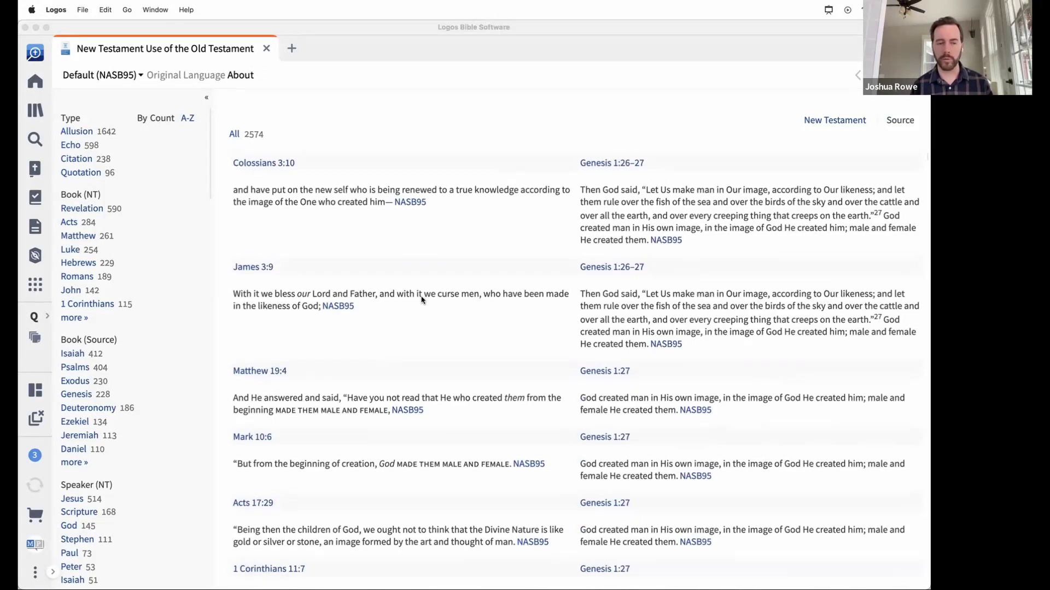
{"action": "scroll", "coordinate": [421, 300], "scroll_direction": "up", "scroll_amount": 8}
{"action": "scroll", "coordinate": [421, 299], "scroll_direction": "up", "scroll_amount": 2}
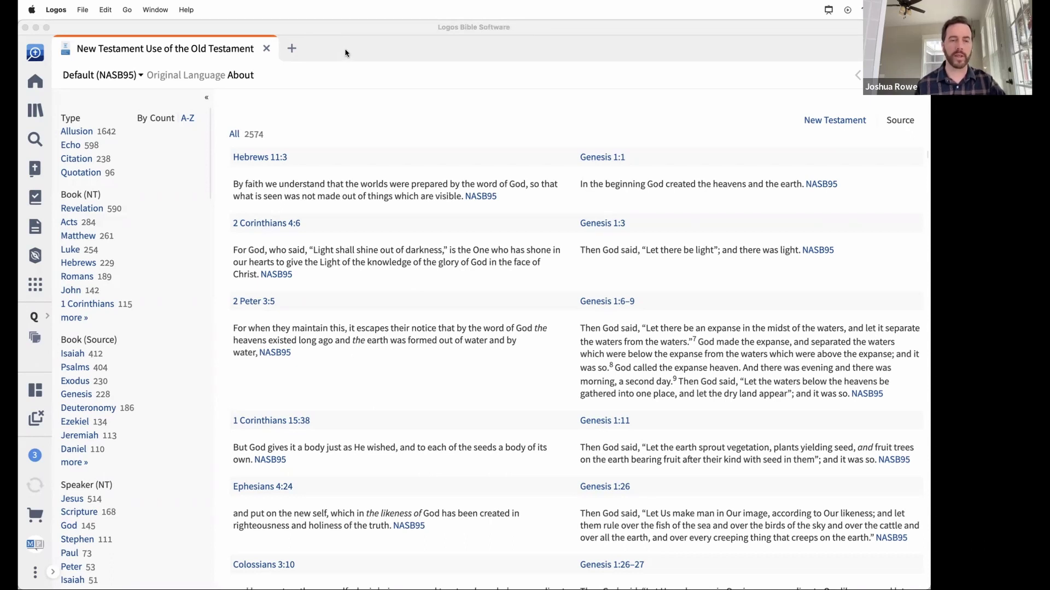
- Close the interactive and switch to the mpseminars.com home page in Chrome
{"action": "left_click", "coordinate": [266, 50]}
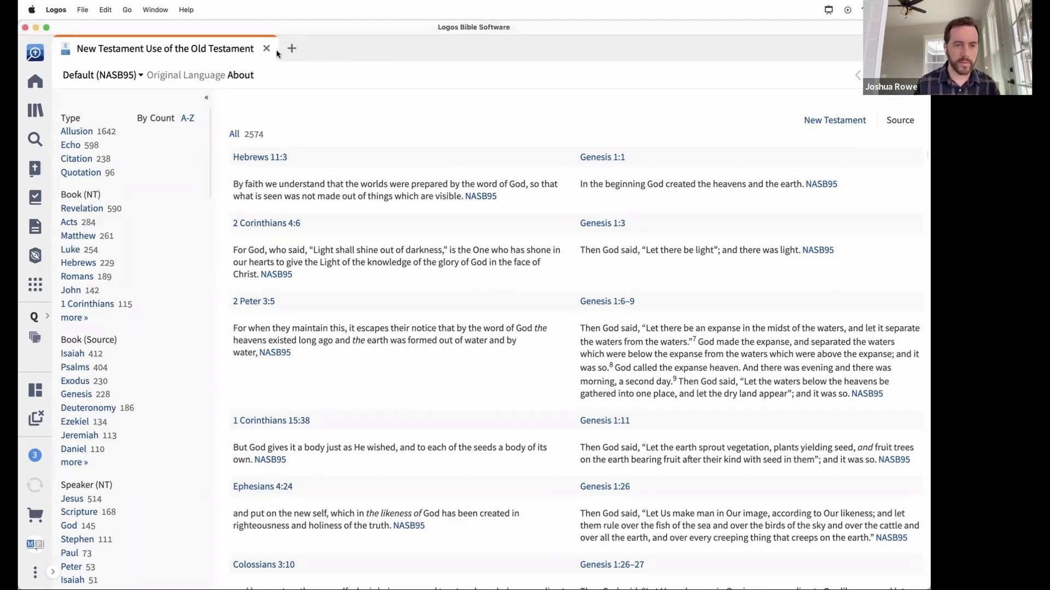
{"action": "left_click", "coordinate": [268, 51]}
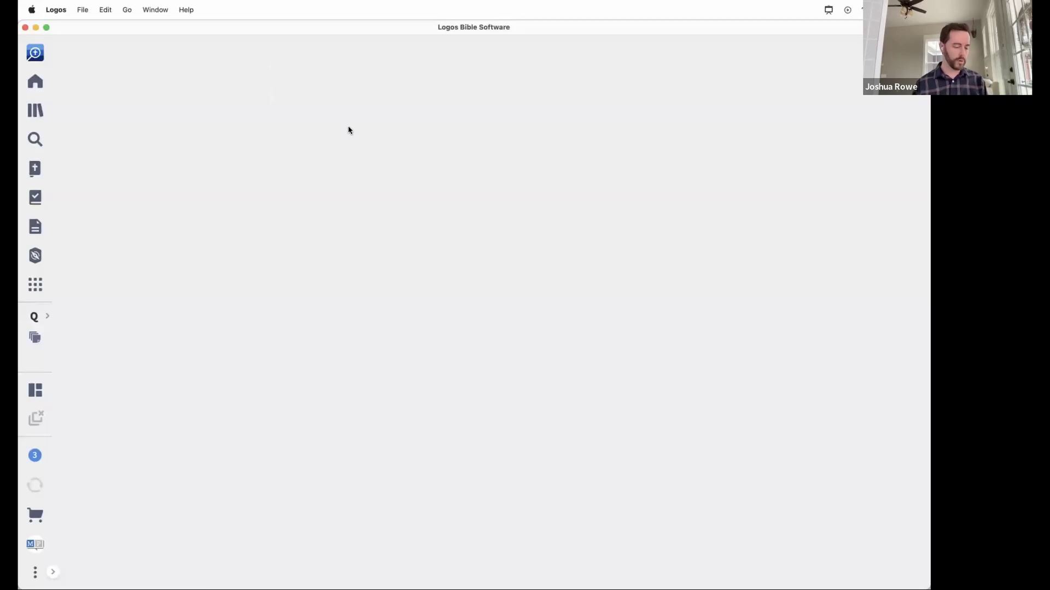
{"action": "key", "text": "super+Tab"}
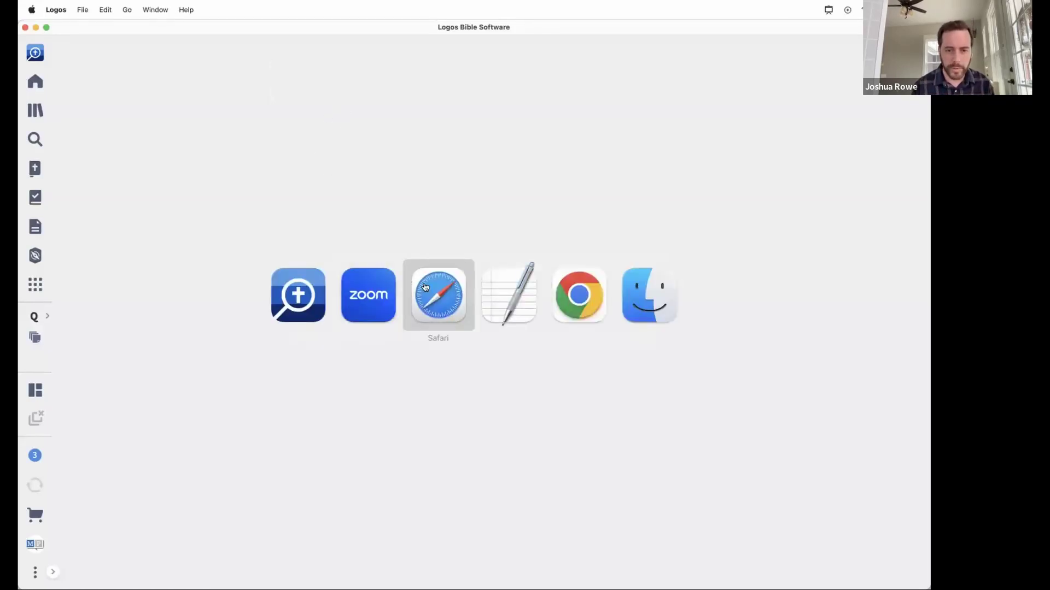
{"action": "left_click", "coordinate": [586, 316]}
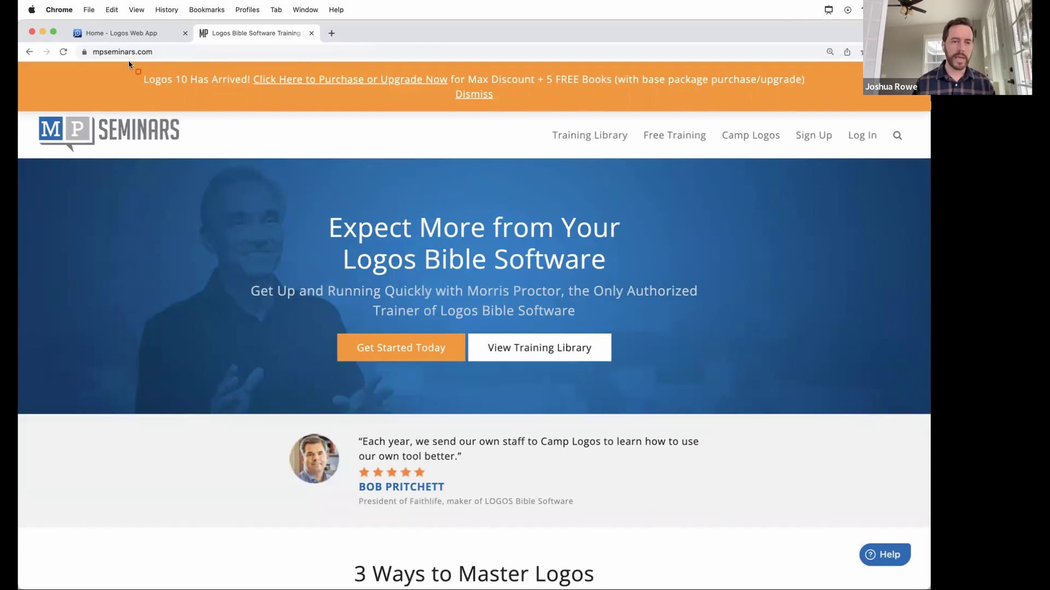
{"action": "mouse_move", "coordinate": [129, 63]}
{"action": "left_mouse_down"}
{"action": "mouse_move", "coordinate": [377, 119]}
{"action": "mouse_move", "coordinate": [634, 127]}
{"action": "mouse_move", "coordinate": [751, 145]}
{"action": "mouse_move", "coordinate": [845, 117]}
{"action": "left_mouse_up"}
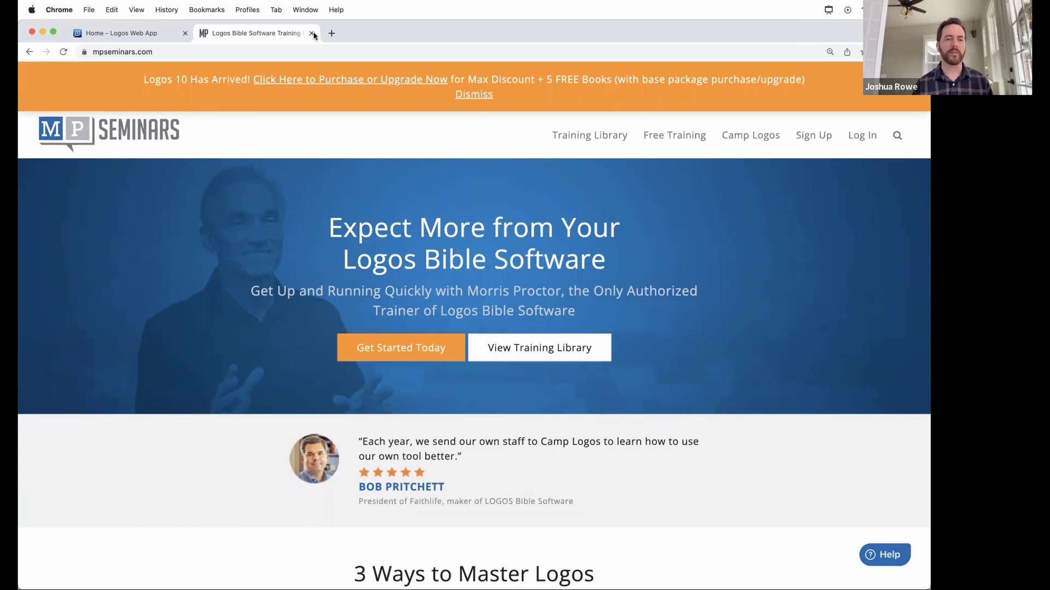
{"action": "left_click", "coordinate": [331, 33]}
{"action": "type", "text": "logos.com"}
{"action": "key", "text": "Return"}
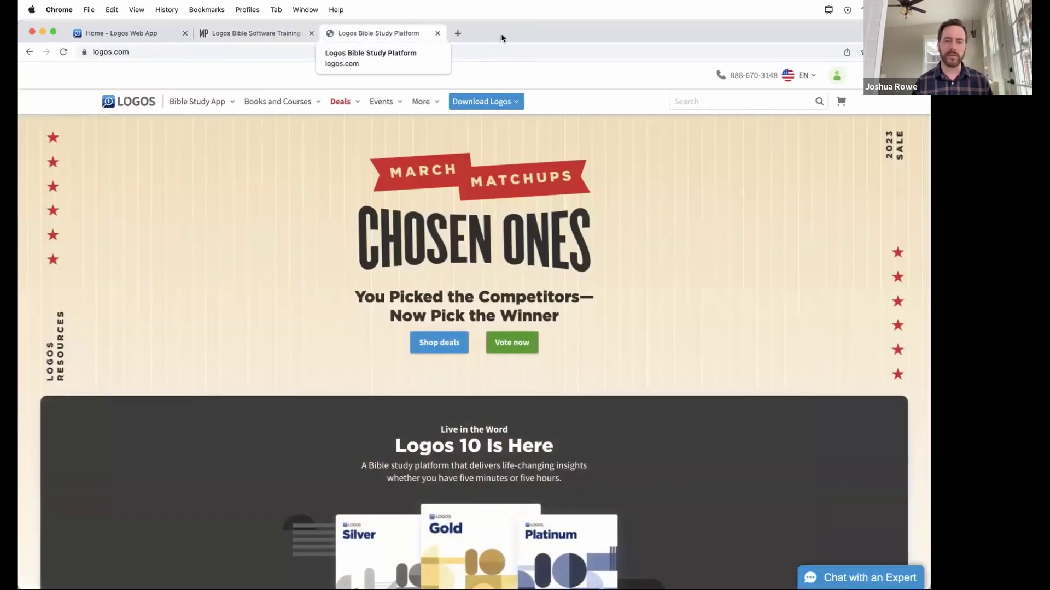
{"action": "left_click", "coordinate": [519, 105]}
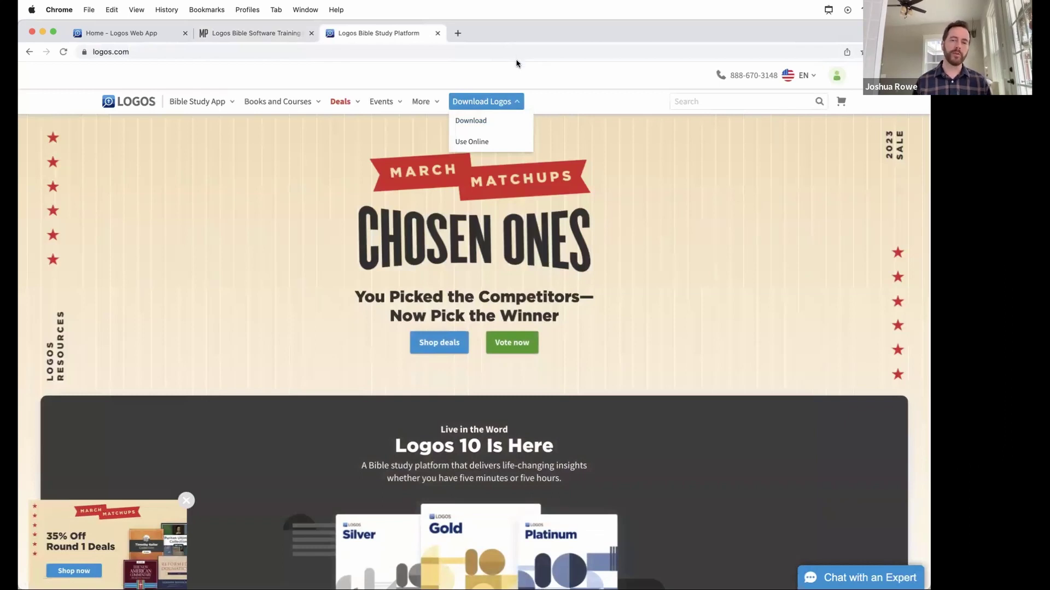
- Close the Logos.com tab and switch to the Home - Logos Web App tab
{"action": "left_click", "coordinate": [437, 34]}
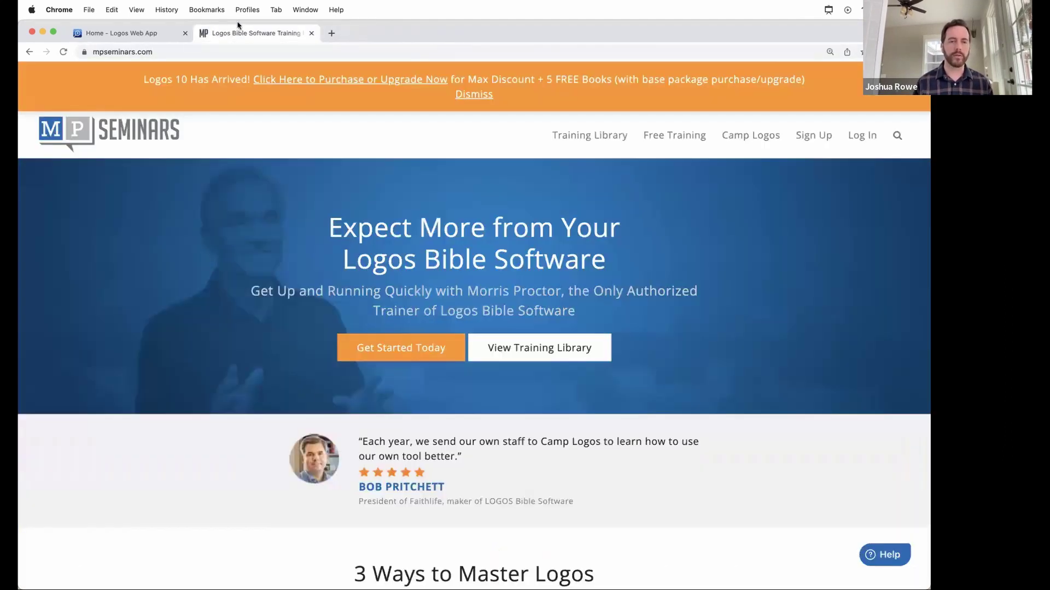
{"action": "left_click", "coordinate": [121, 33]}
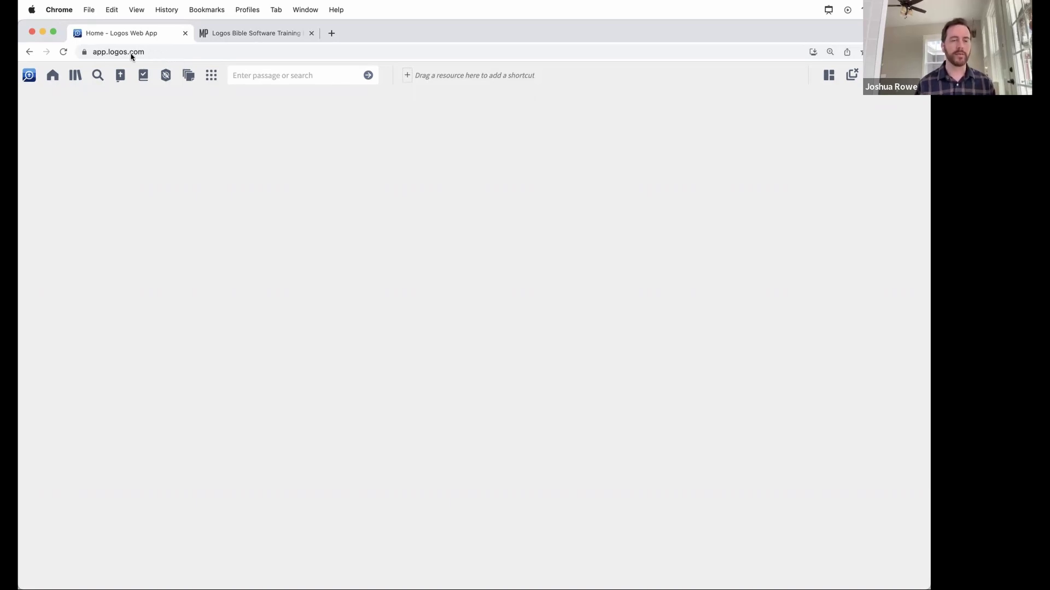
- Open the Library and scroll its 131 titles down to the Faithlife Study Bible entries
{"action": "left_click", "coordinate": [76, 82]}
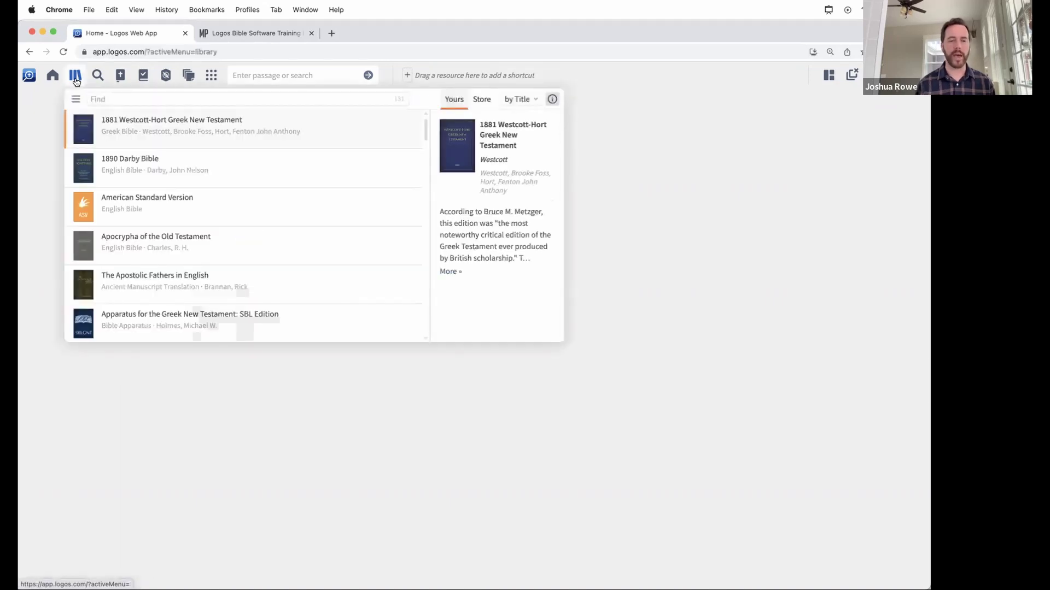
{"action": "scroll", "coordinate": [302, 180], "scroll_direction": "down", "scroll_amount": 3}
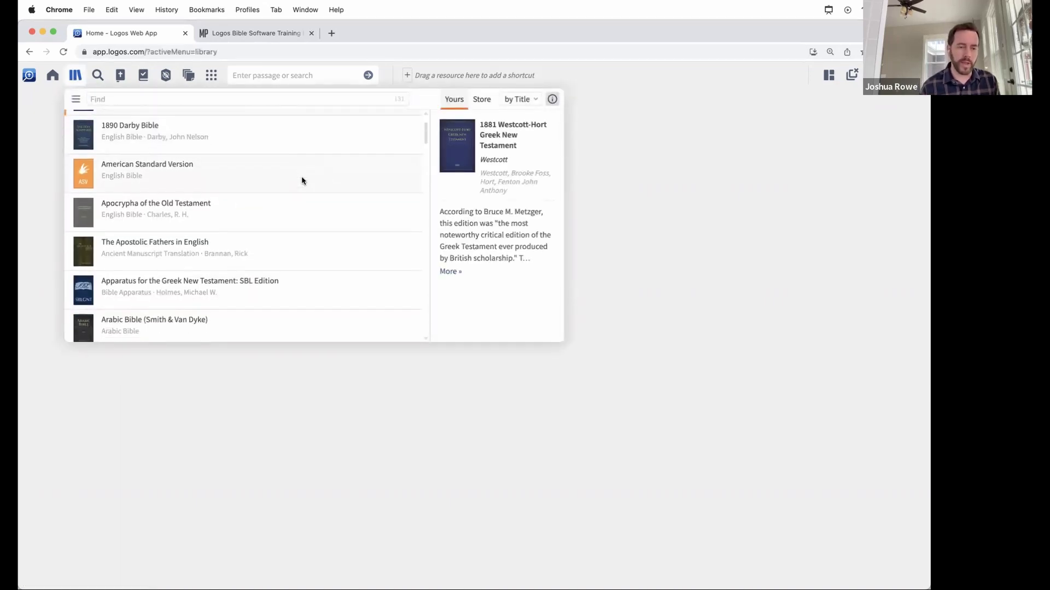
{"action": "scroll", "coordinate": [302, 180], "scroll_direction": "down", "scroll_amount": 5}
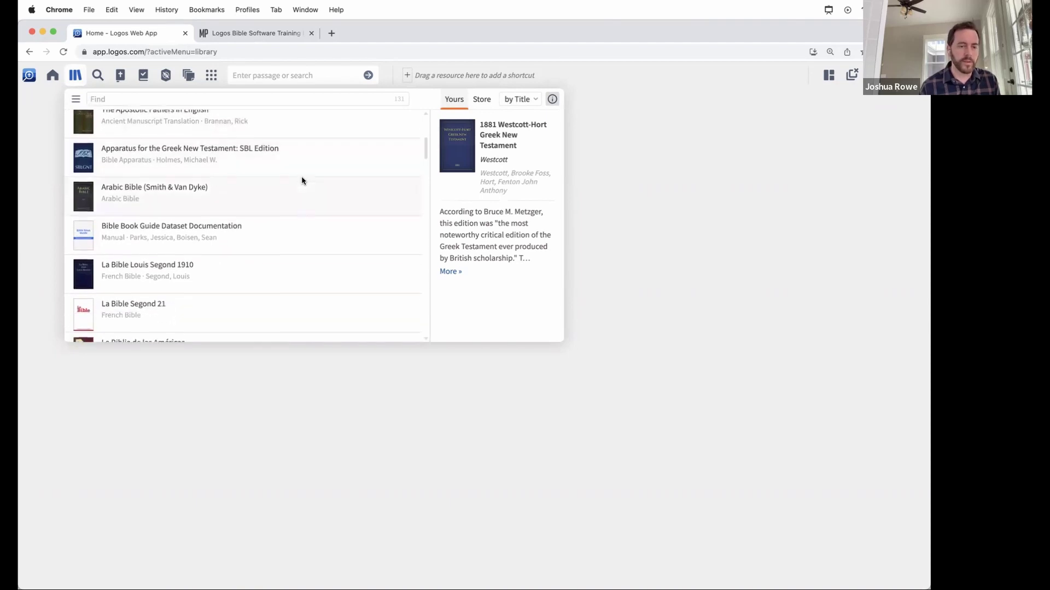
{"action": "scroll", "coordinate": [302, 180], "scroll_direction": "down", "scroll_amount": 4}
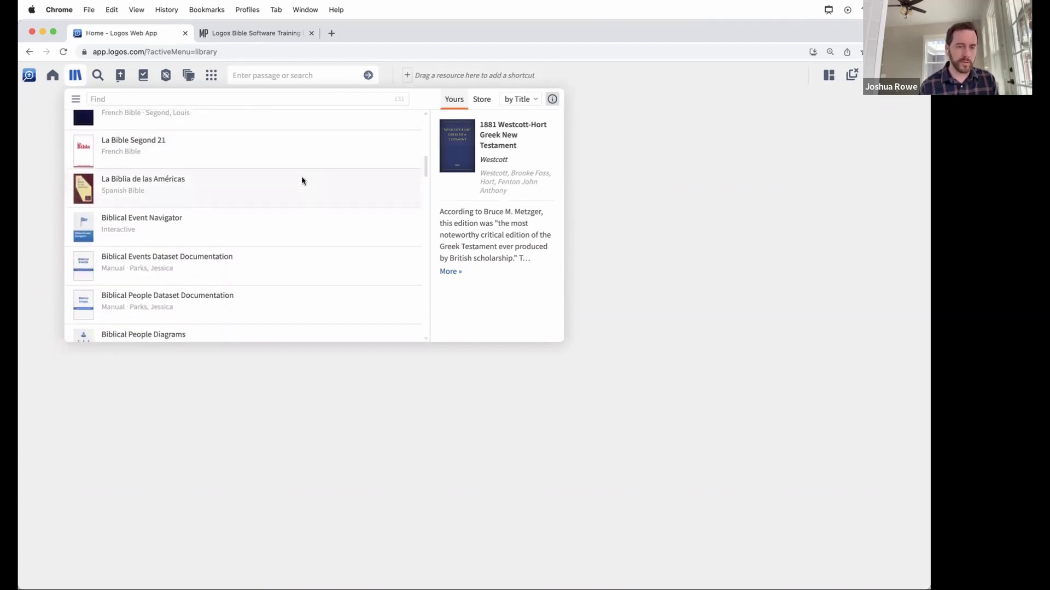
{"action": "scroll", "coordinate": [302, 181], "scroll_direction": "down", "scroll_amount": 4}
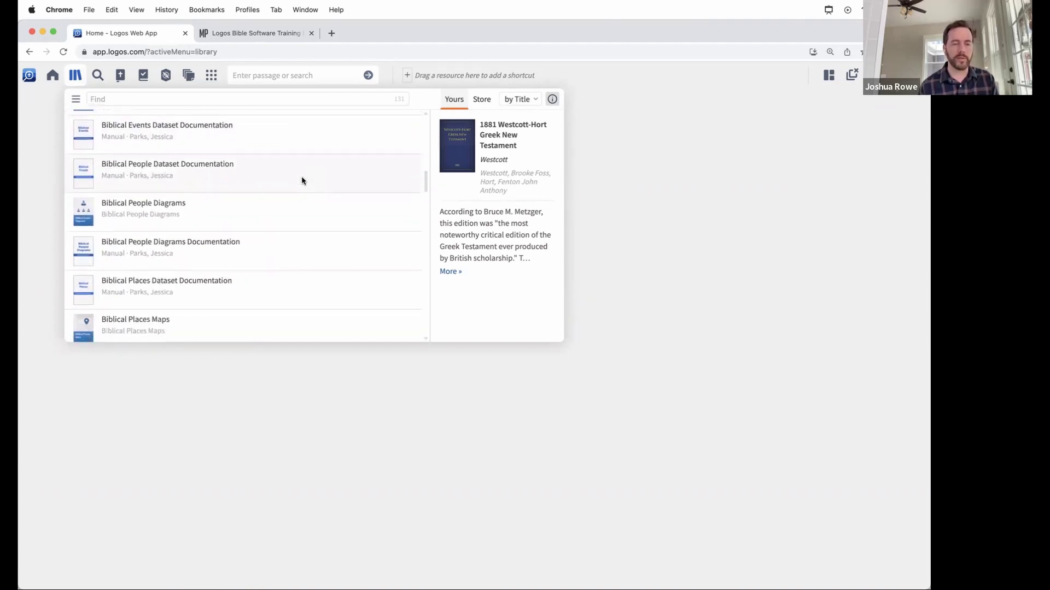
{"action": "scroll", "coordinate": [302, 181], "scroll_direction": "down", "scroll_amount": 4}
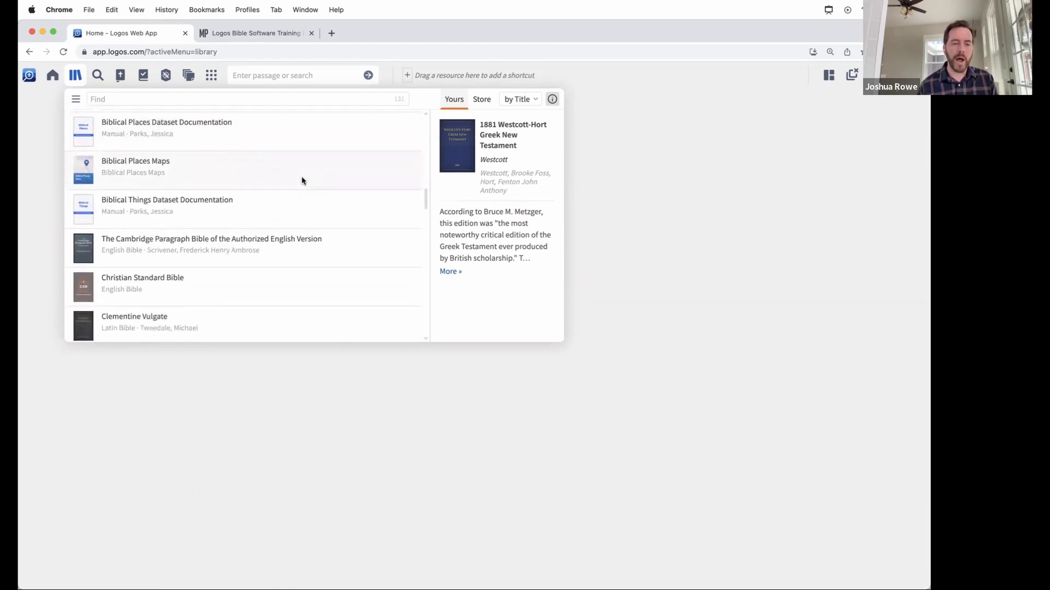
{"action": "scroll", "coordinate": [302, 181], "scroll_direction": "down", "scroll_amount": 5}
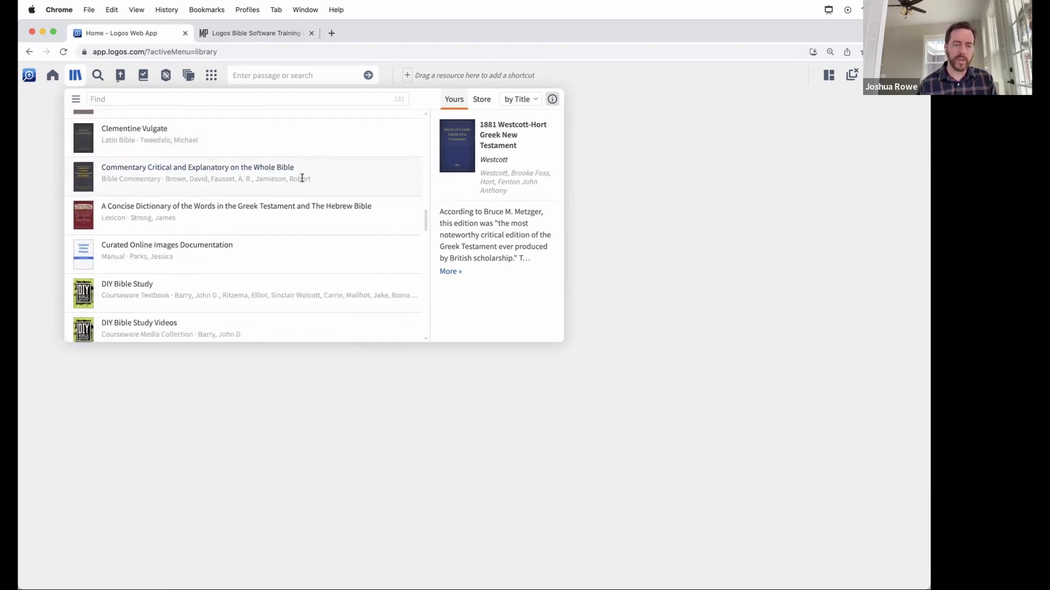
{"action": "scroll", "coordinate": [302, 180], "scroll_direction": "down", "scroll_amount": 3}
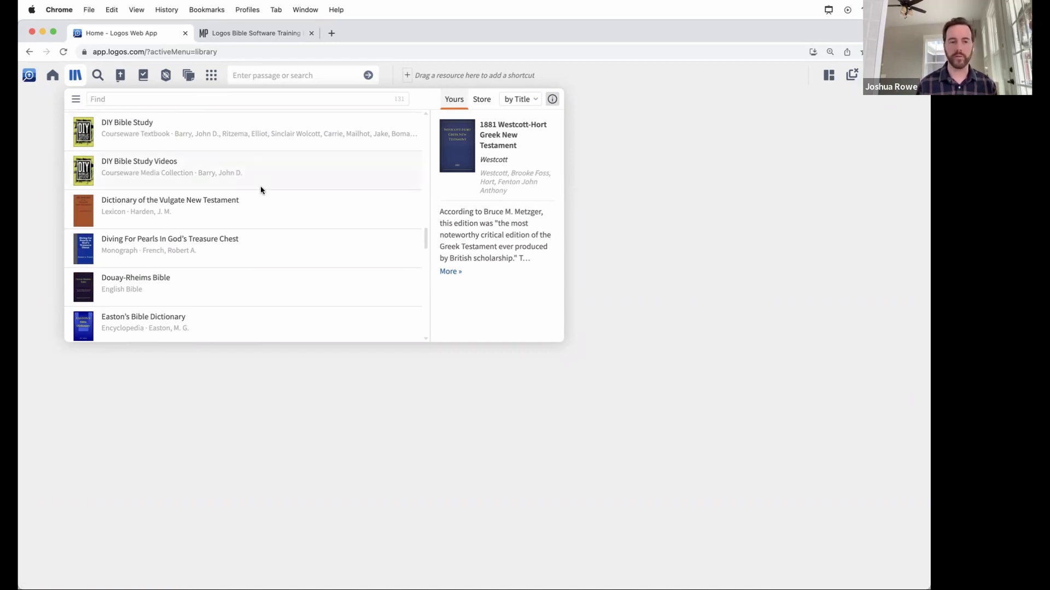
{"action": "scroll", "coordinate": [260, 190], "scroll_direction": "down", "scroll_amount": 3}
{"action": "scroll", "coordinate": [260, 190], "scroll_direction": "down", "scroll_amount": 5}
{"action": "scroll", "coordinate": [260, 189], "scroll_direction": "down", "scroll_amount": 1}
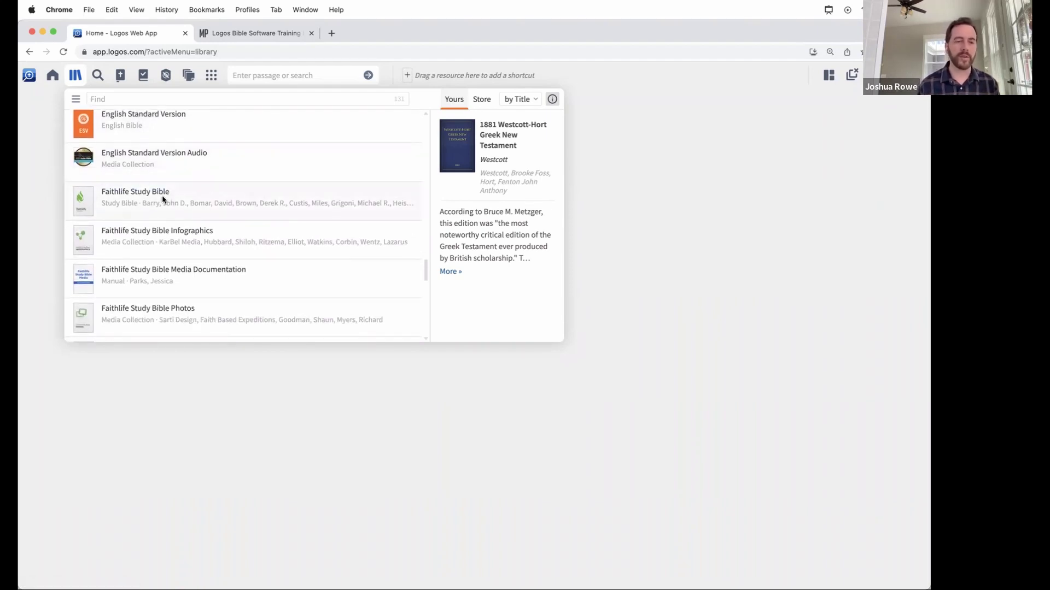
{"action": "scroll", "coordinate": [243, 196], "scroll_direction": "down", "scroll_amount": 2}
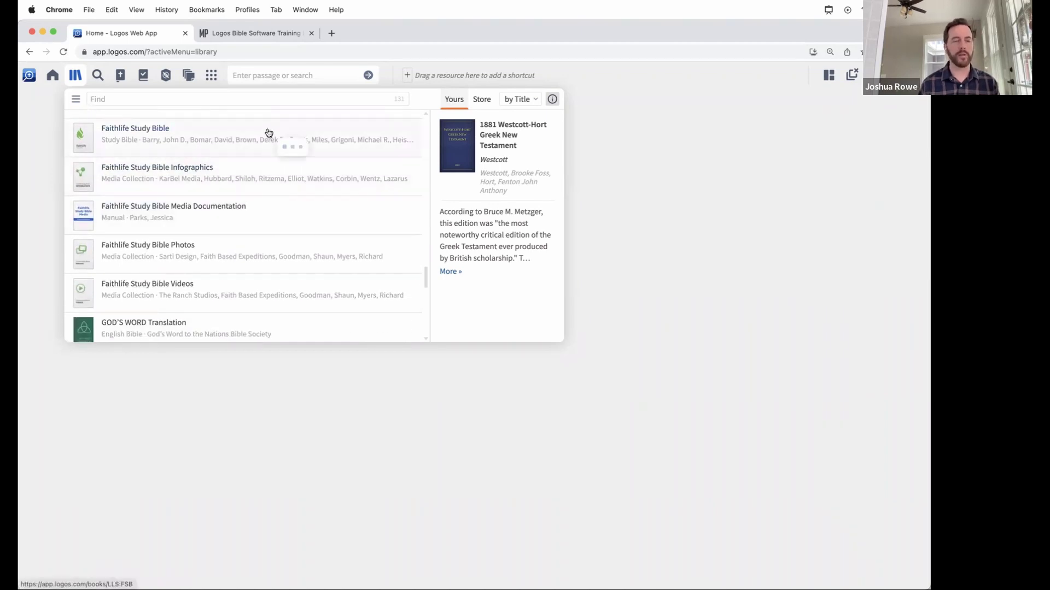
- Preview the Faithlife Study Bible, Videos and Photos entries, then scroll back to the 1881 Westcott-Hort Greek New Testament
{"action": "mouse_move", "coordinate": [269, 133]}
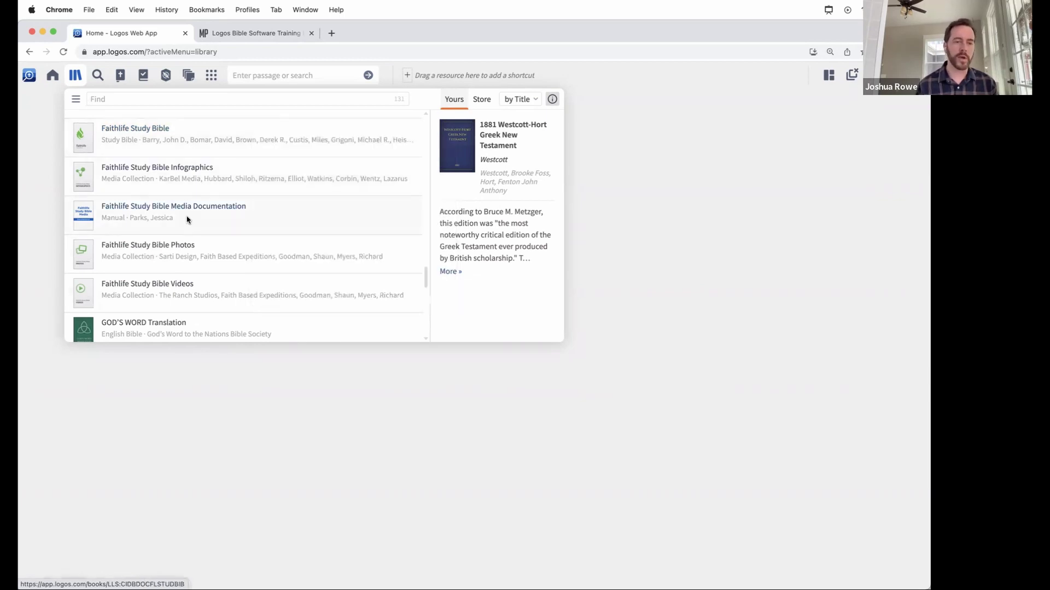
{"action": "mouse_move", "coordinate": [218, 289]}
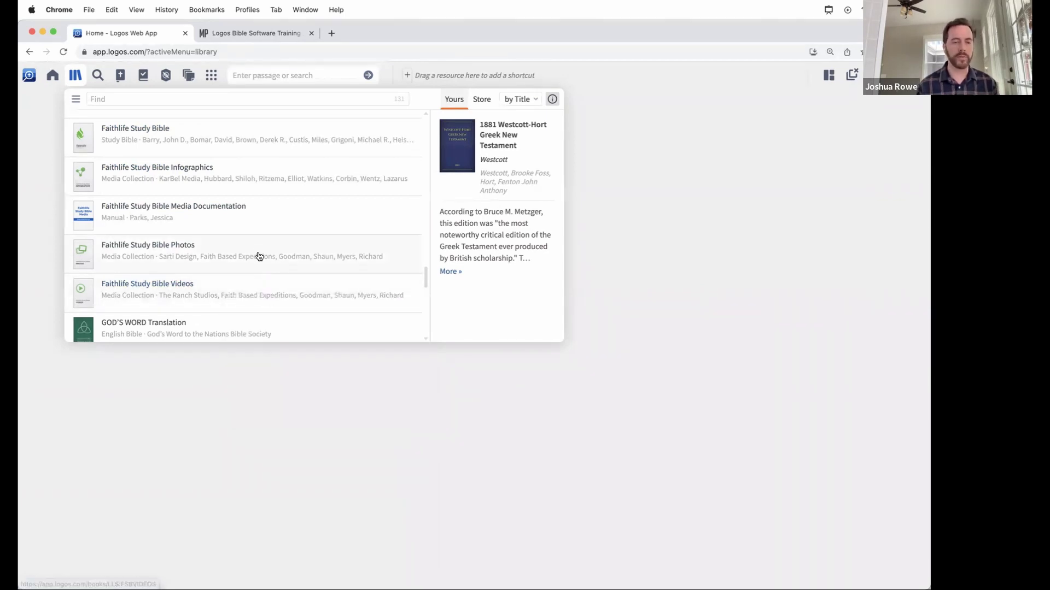
{"action": "mouse_move", "coordinate": [271, 247]}
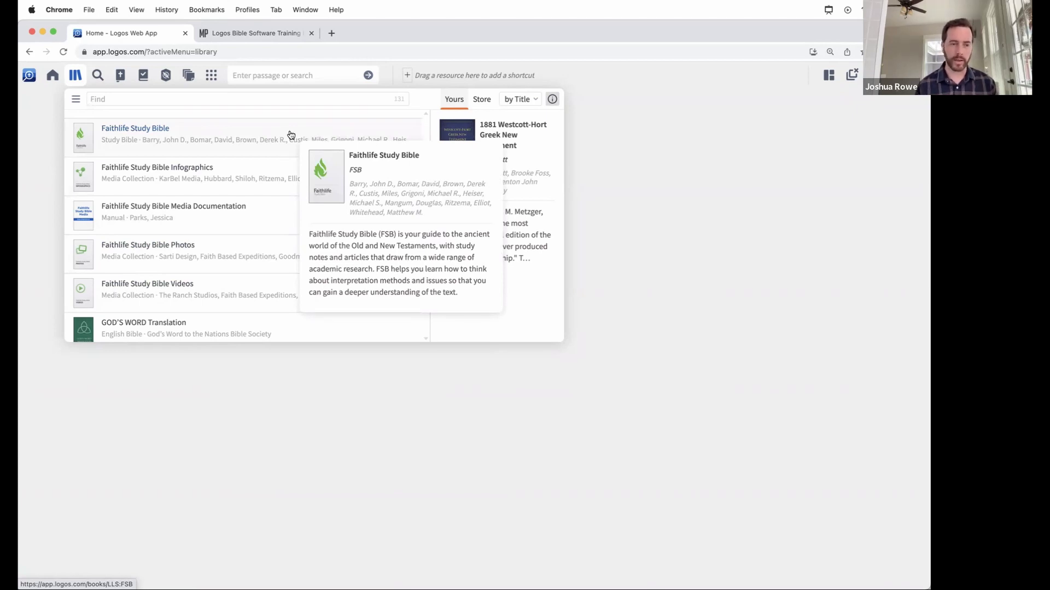
{"action": "scroll", "coordinate": [258, 143], "scroll_direction": "up", "scroll_amount": 2}
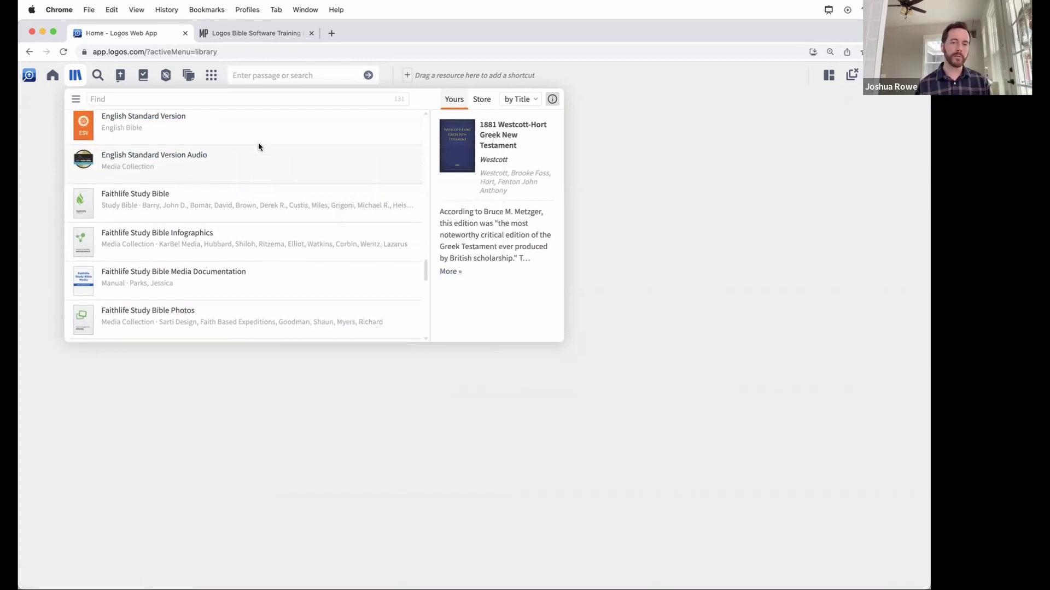
{"action": "scroll", "coordinate": [258, 147], "scroll_direction": "up", "scroll_amount": 10}
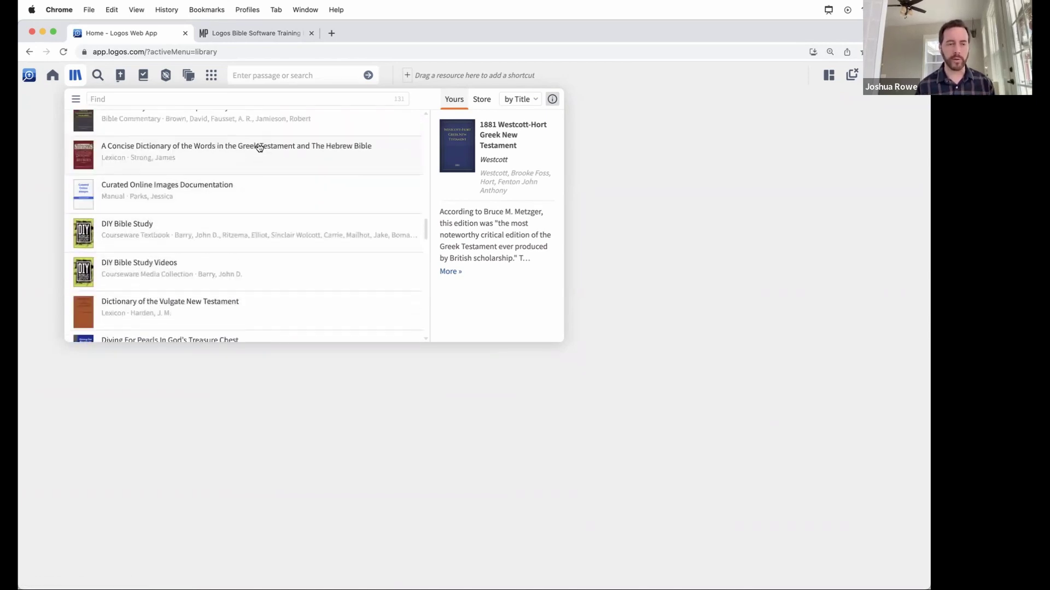
{"action": "scroll", "coordinate": [259, 146], "scroll_direction": "up", "scroll_amount": 5}
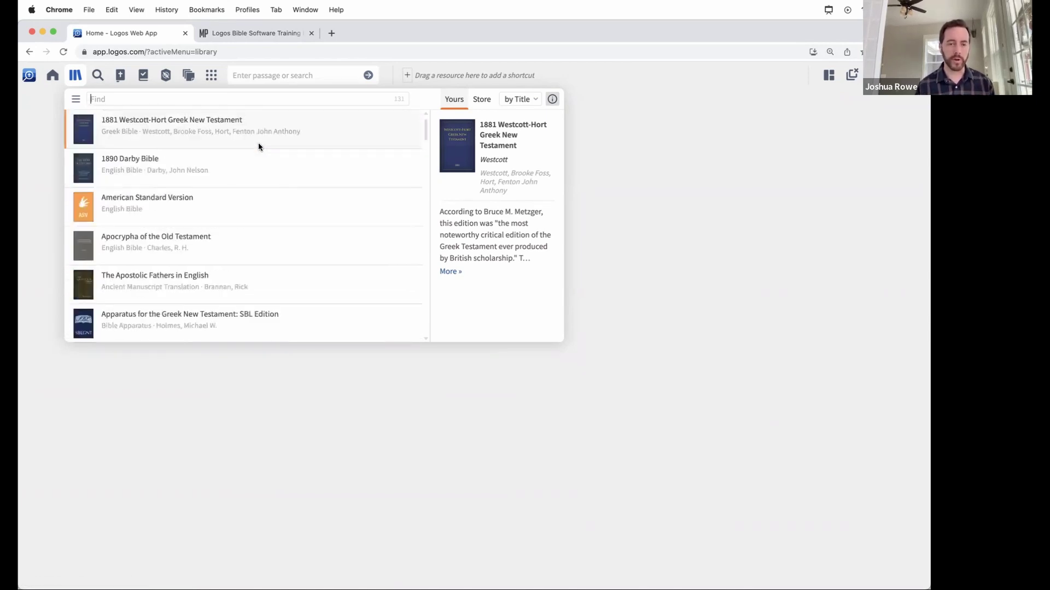
- Dismiss the Library panel on the empty web app home, then switch over to Zoom
{"action": "left_click", "coordinate": [723, 167]}
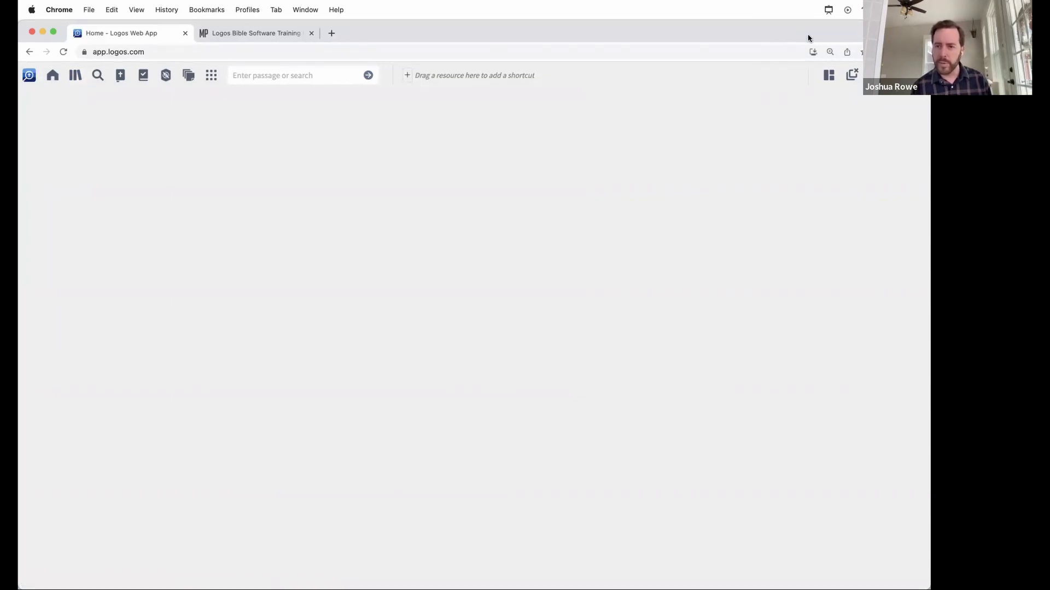
{"action": "key", "text": "super+Tab"}
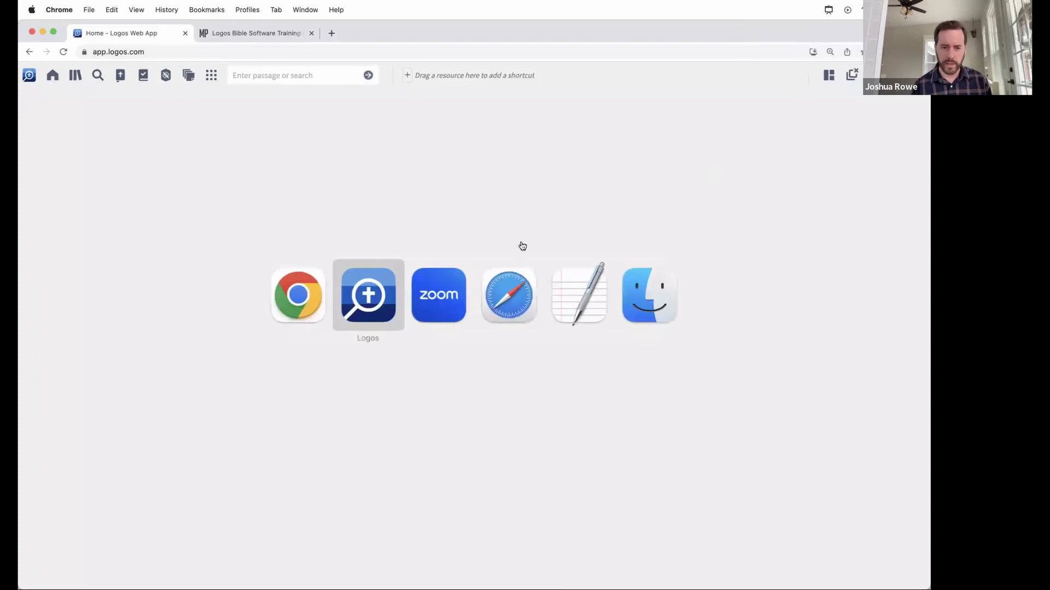
{"action": "left_click", "coordinate": [460, 287]}
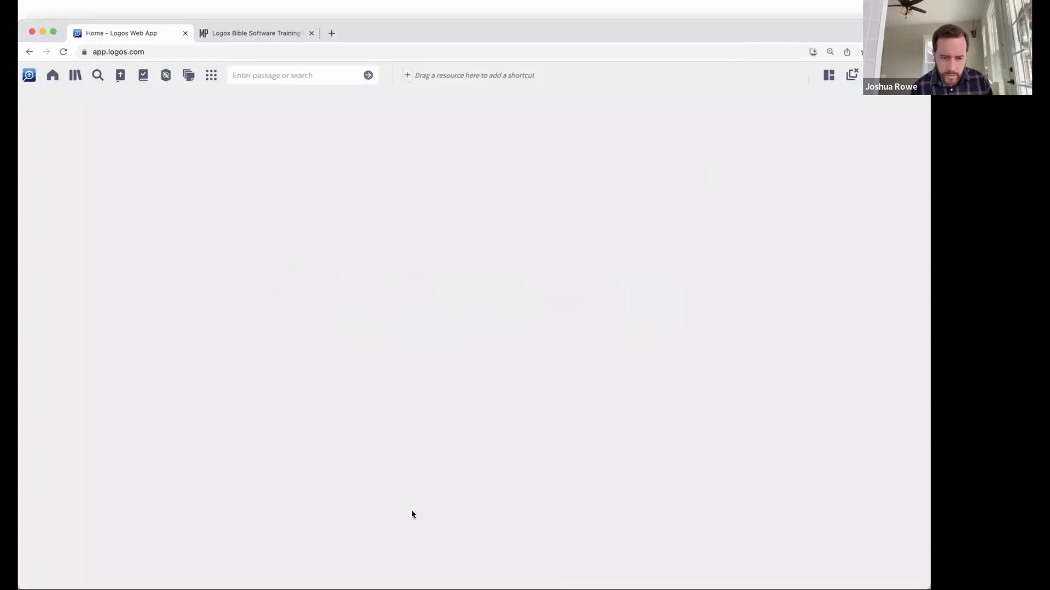